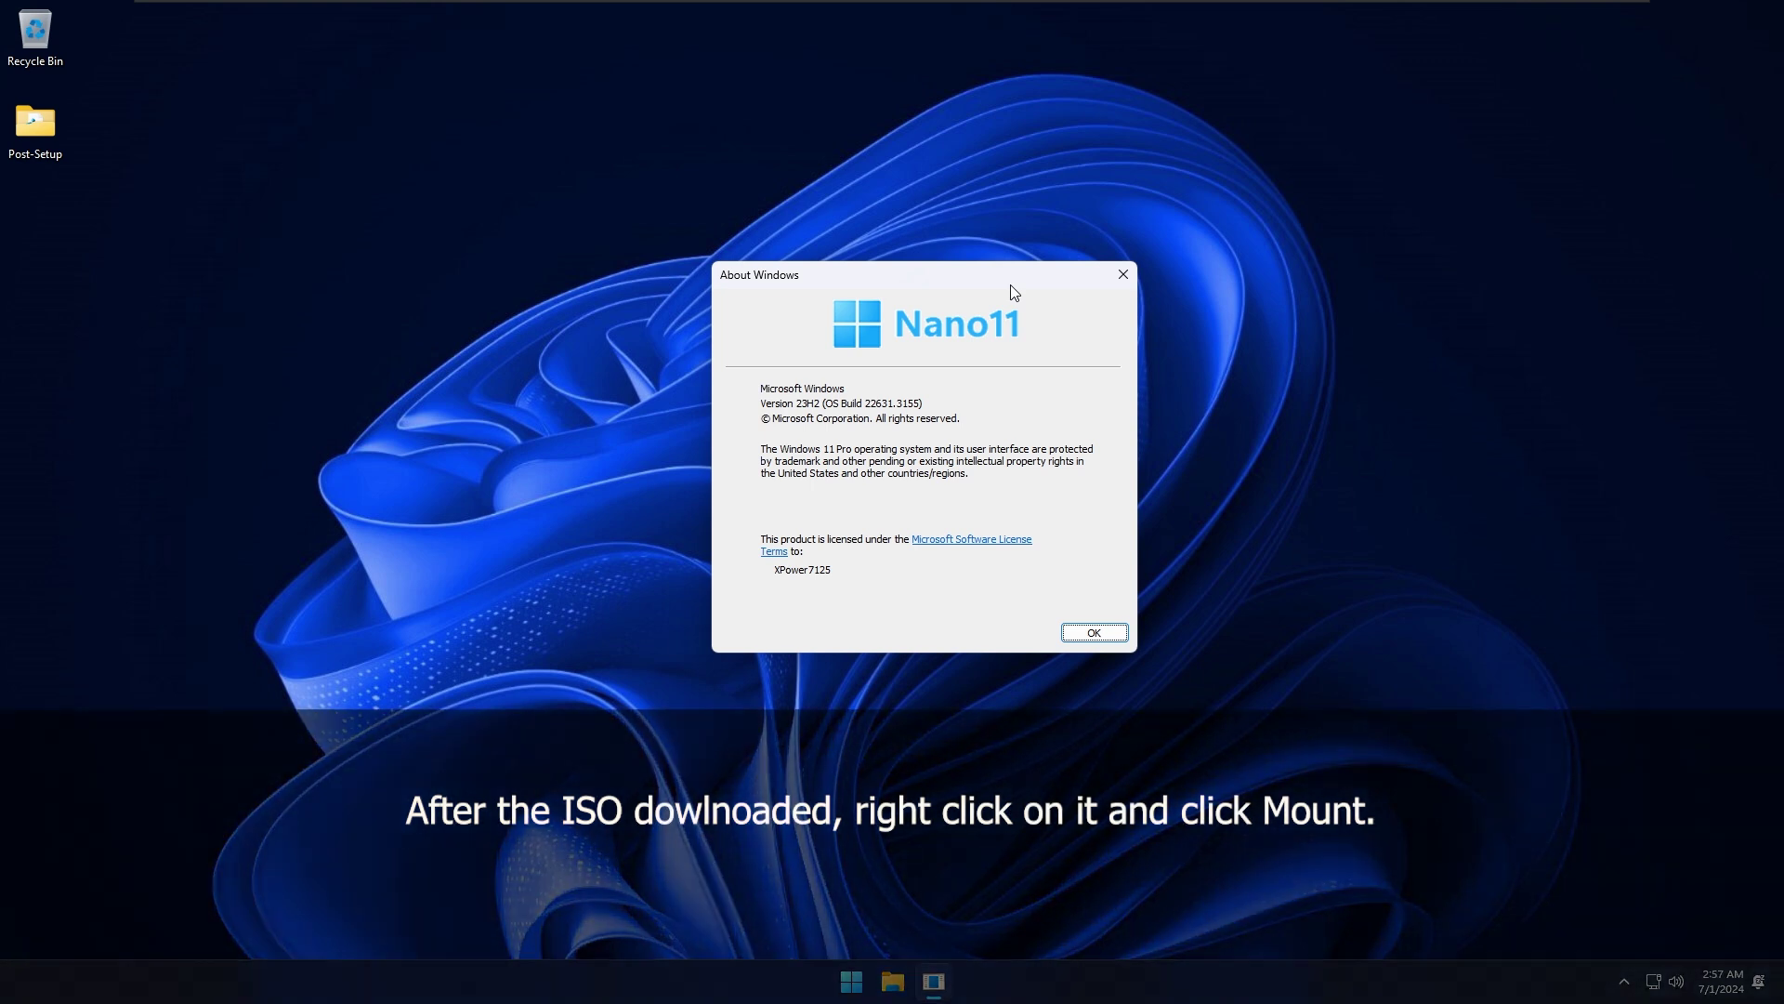
Step: Dismiss the About Windows dialog and open the mounted Nano11 24H2 DVD drive (D:) in a new File Explorer tab
{"action": "key", "text": "Return"}
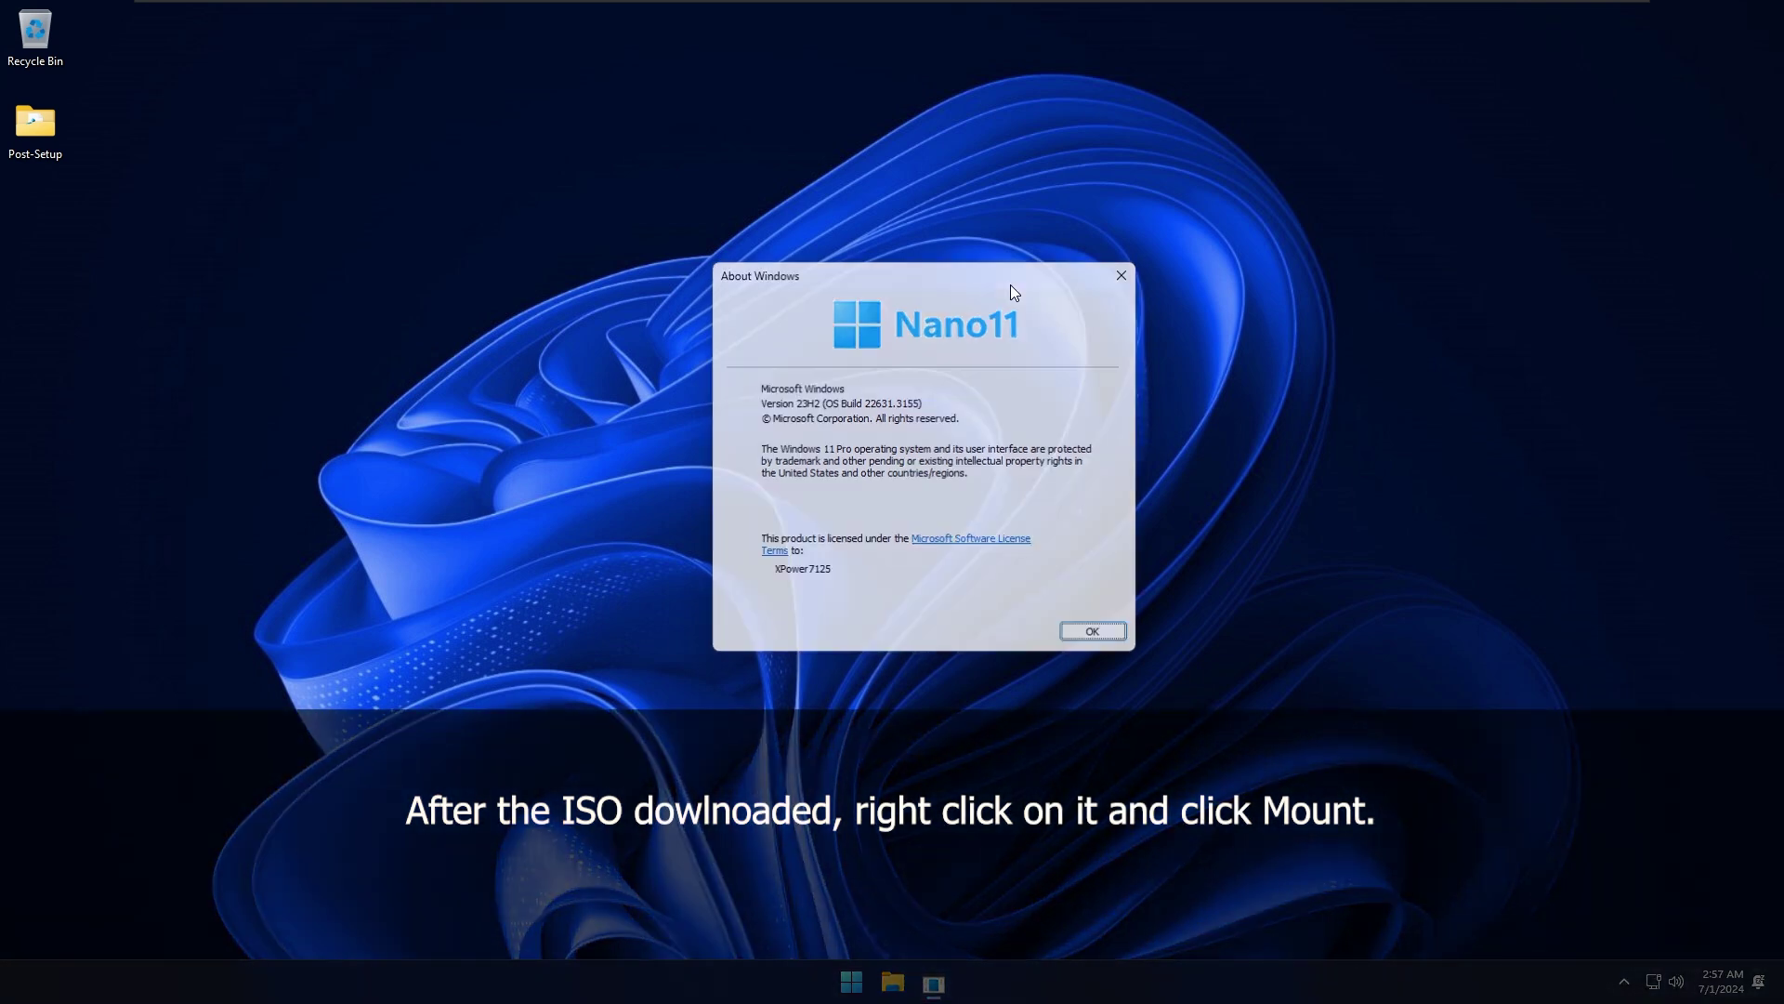
{"action": "key", "text": "super"}
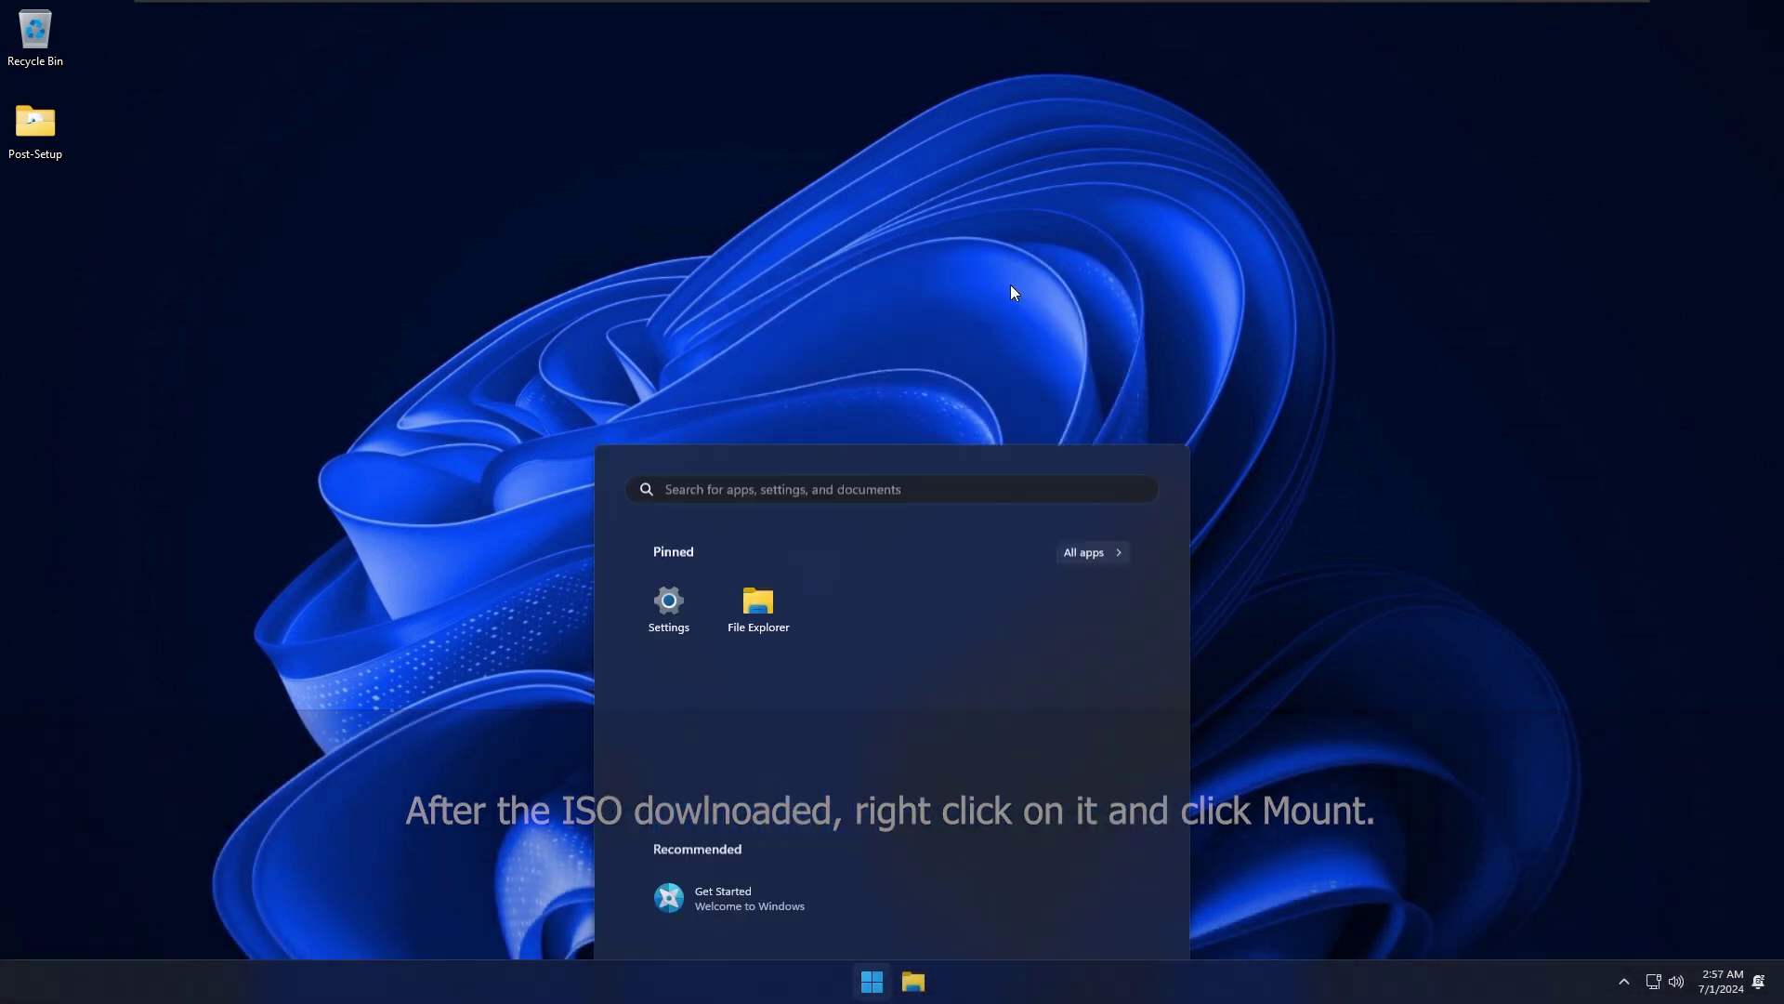
{"action": "key", "text": "super+e"}
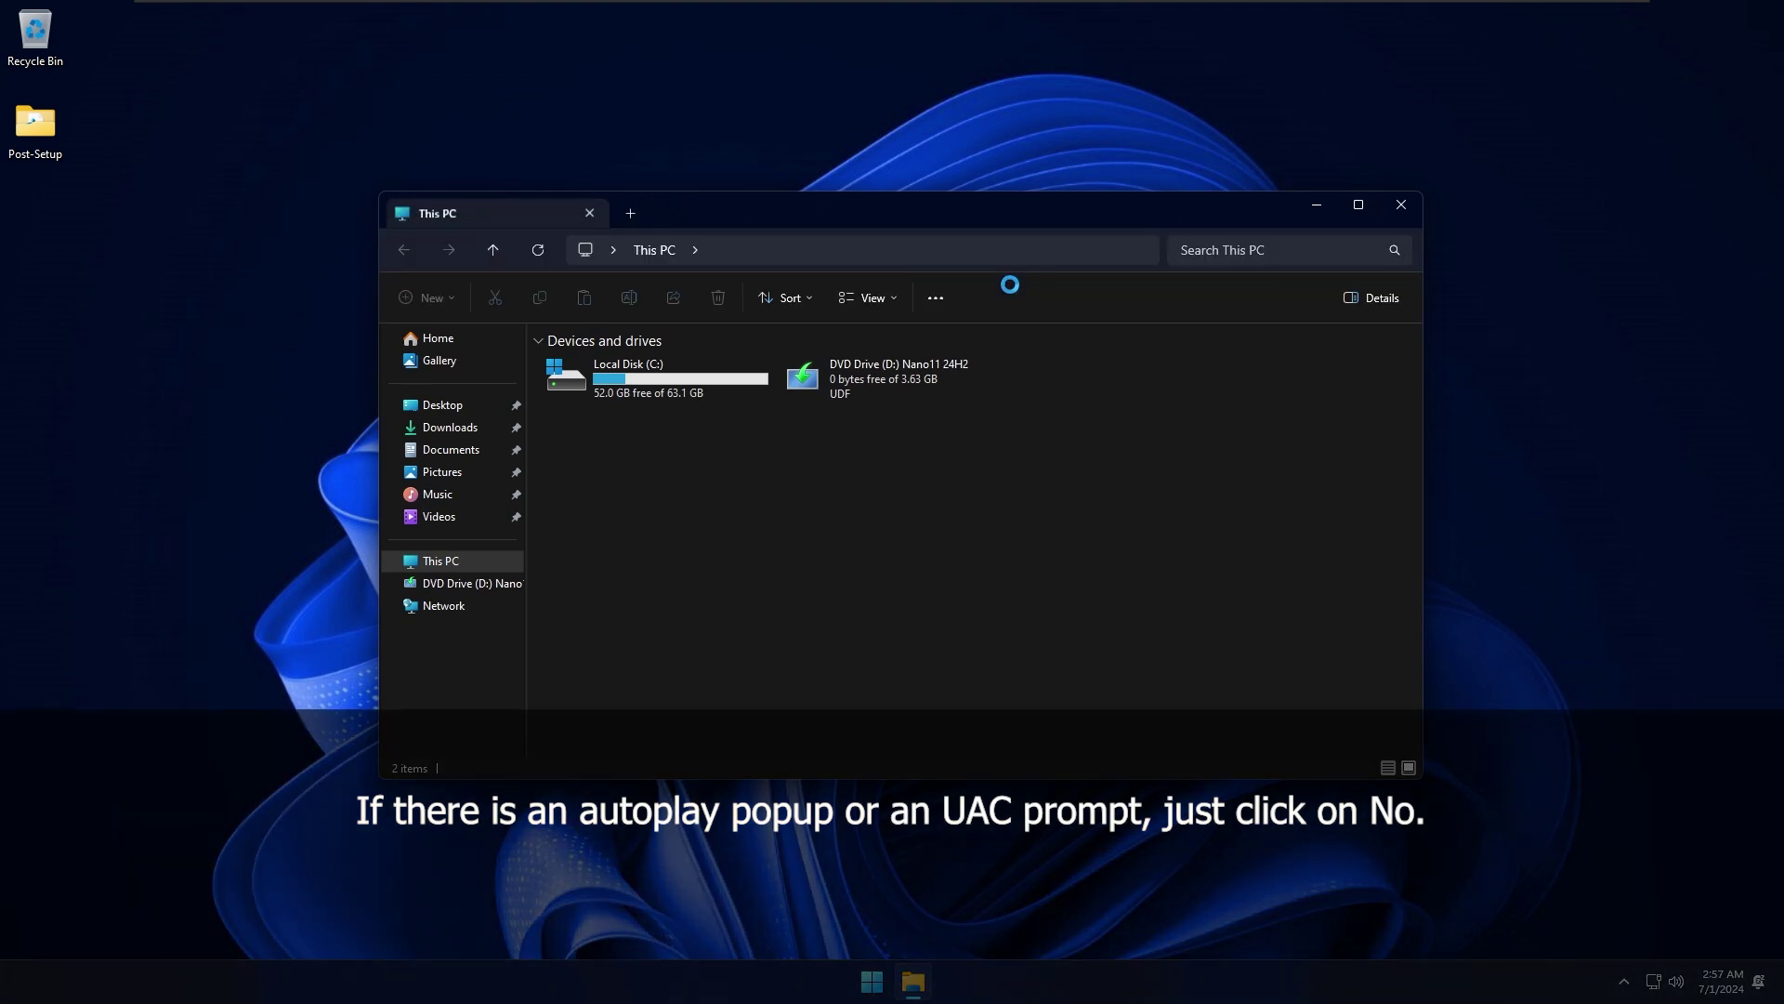
{"action": "right_click", "coordinate": [849, 374]}
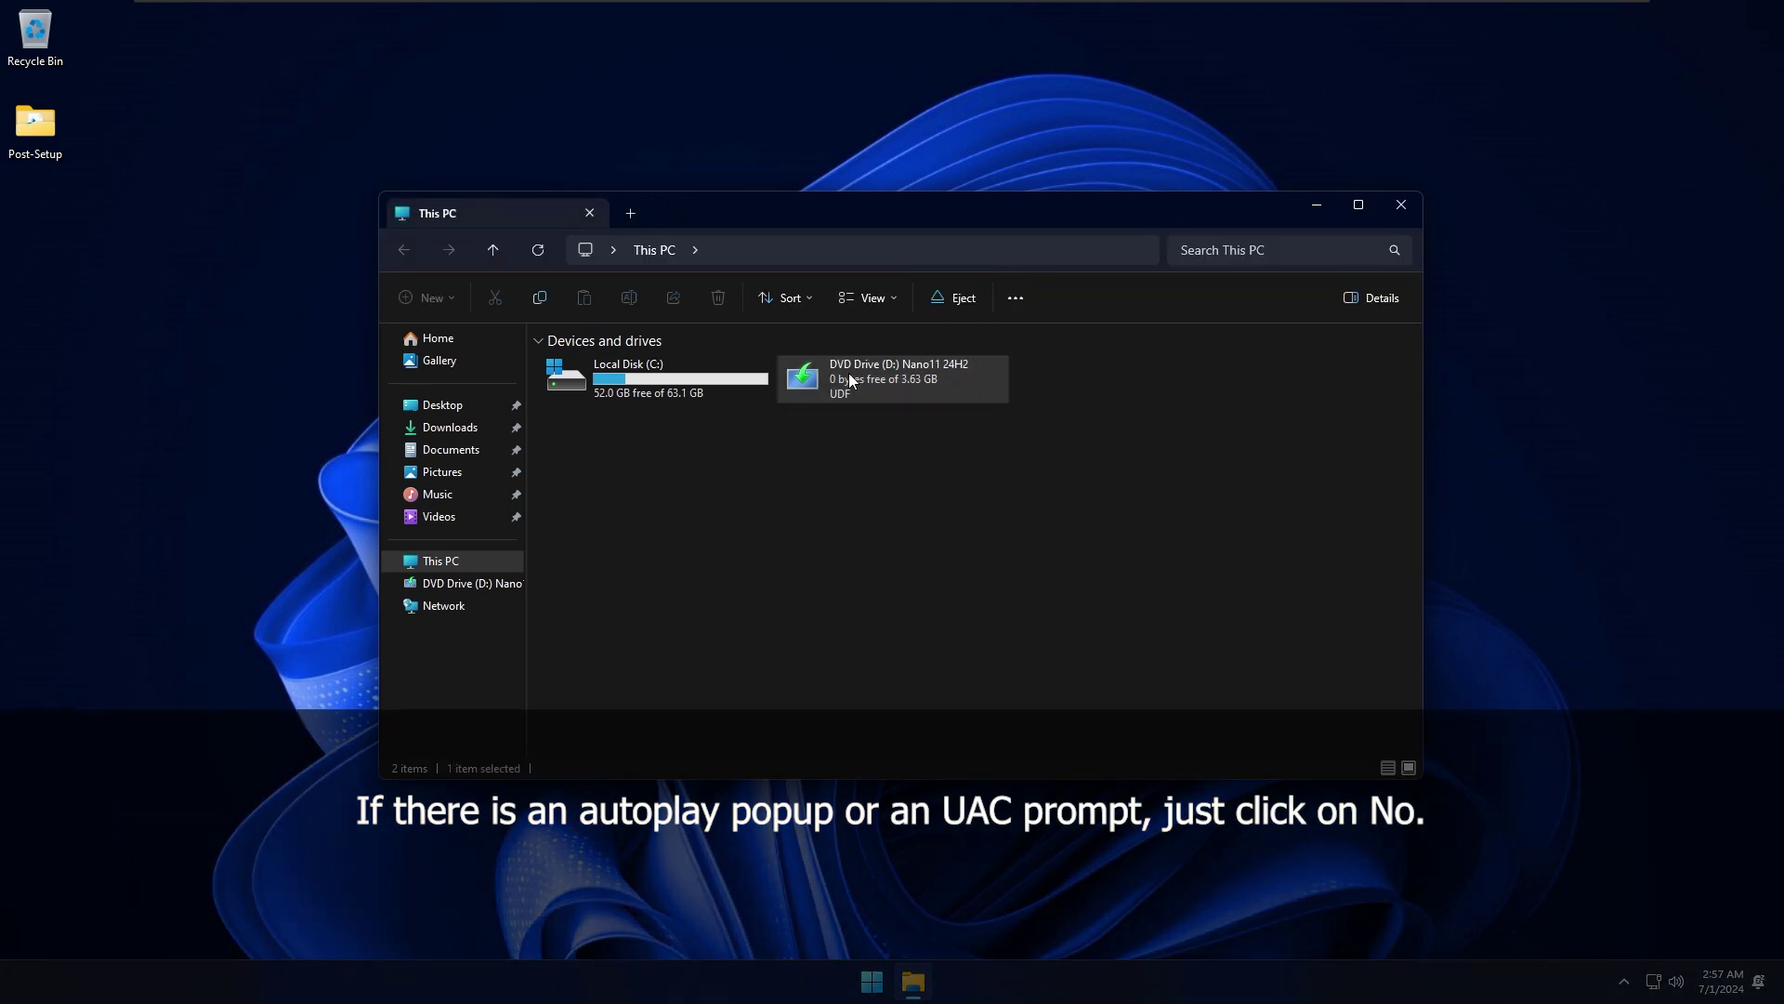
{"action": "left_click", "coordinate": [956, 503]}
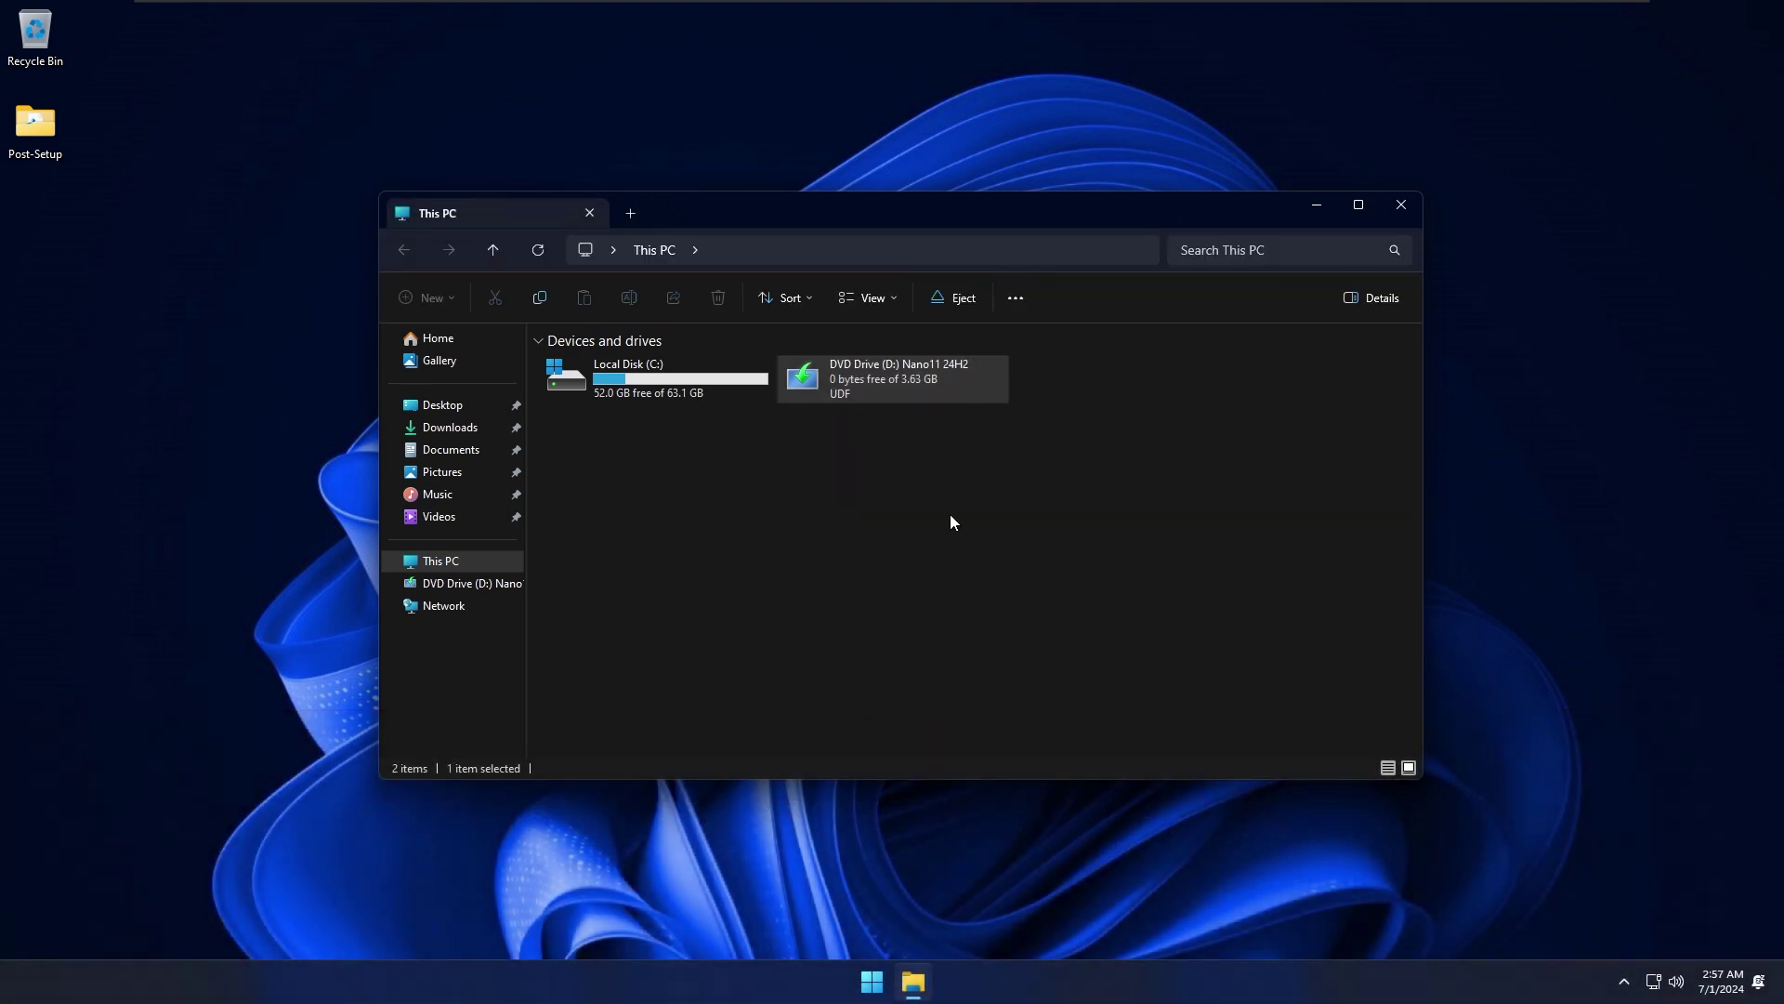
Step: Run "setup.exe /product server" from the D: drive with permission to make changes, and close the File Explorer tabs
{"action": "left_click", "coordinate": [970, 261]}
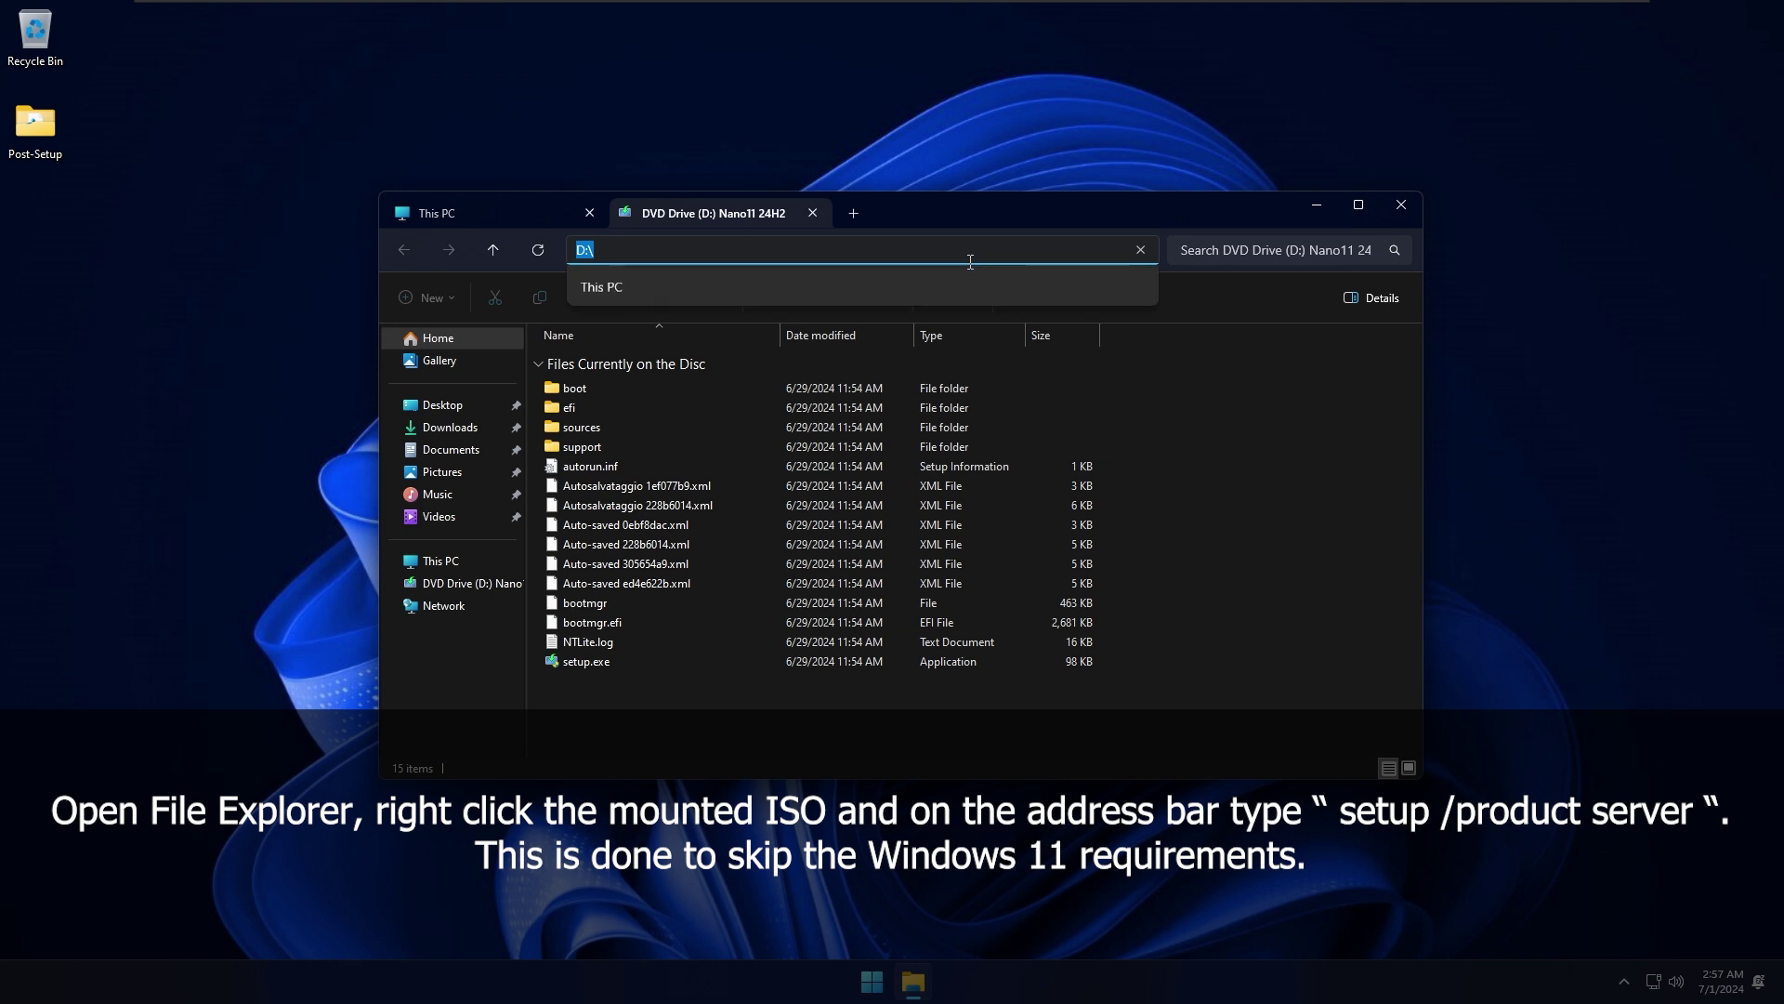
{"action": "type", "text": "setup.exe /p"}
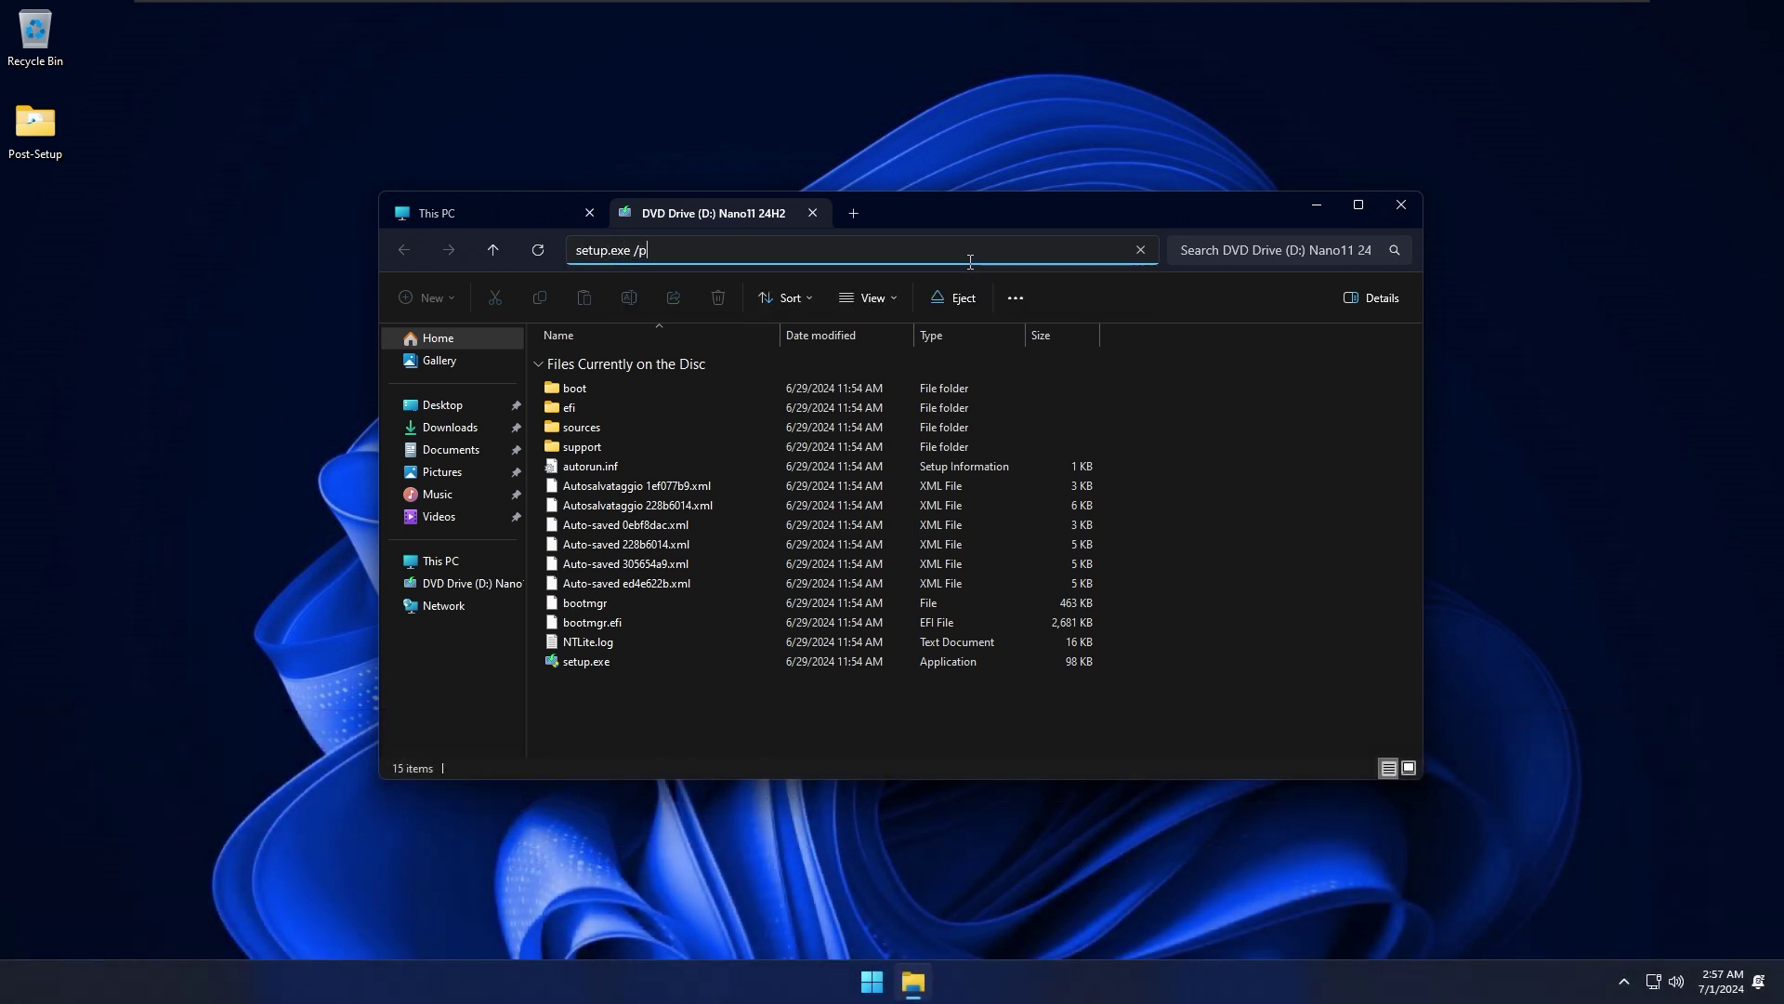
{"action": "type", "text": "roduct server"}
{"action": "key", "text": "Return"}
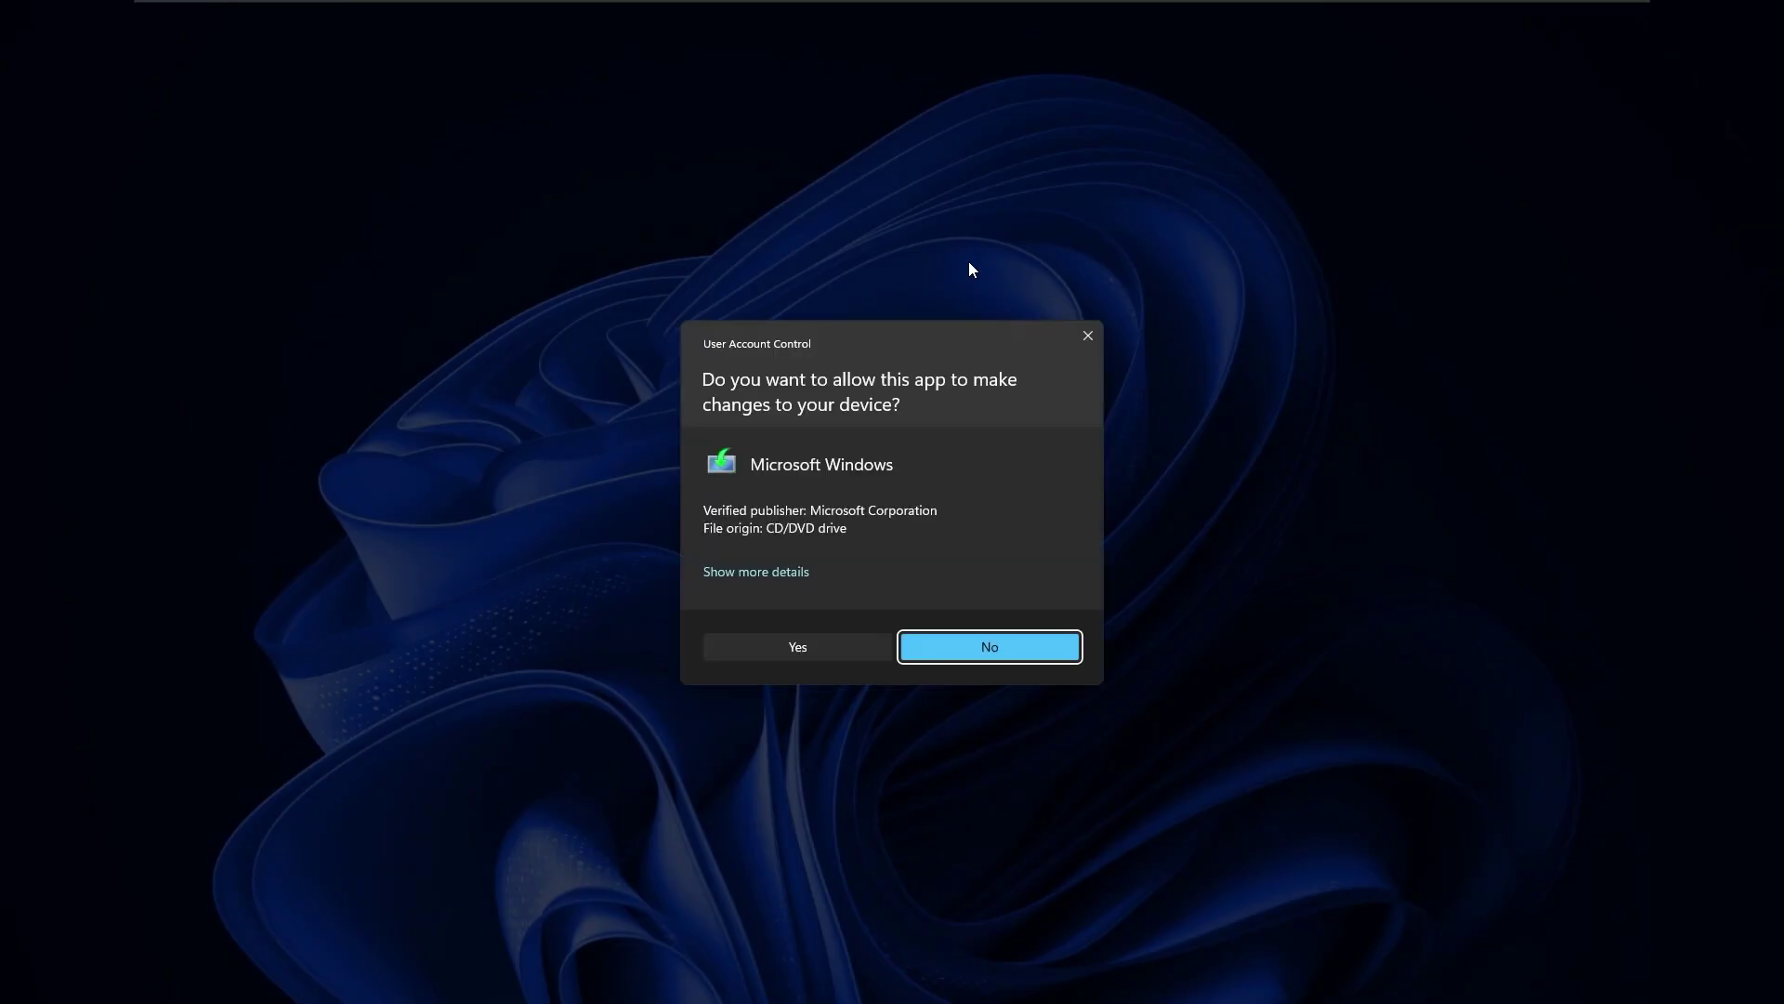
{"action": "left_click", "coordinate": [833, 643]}
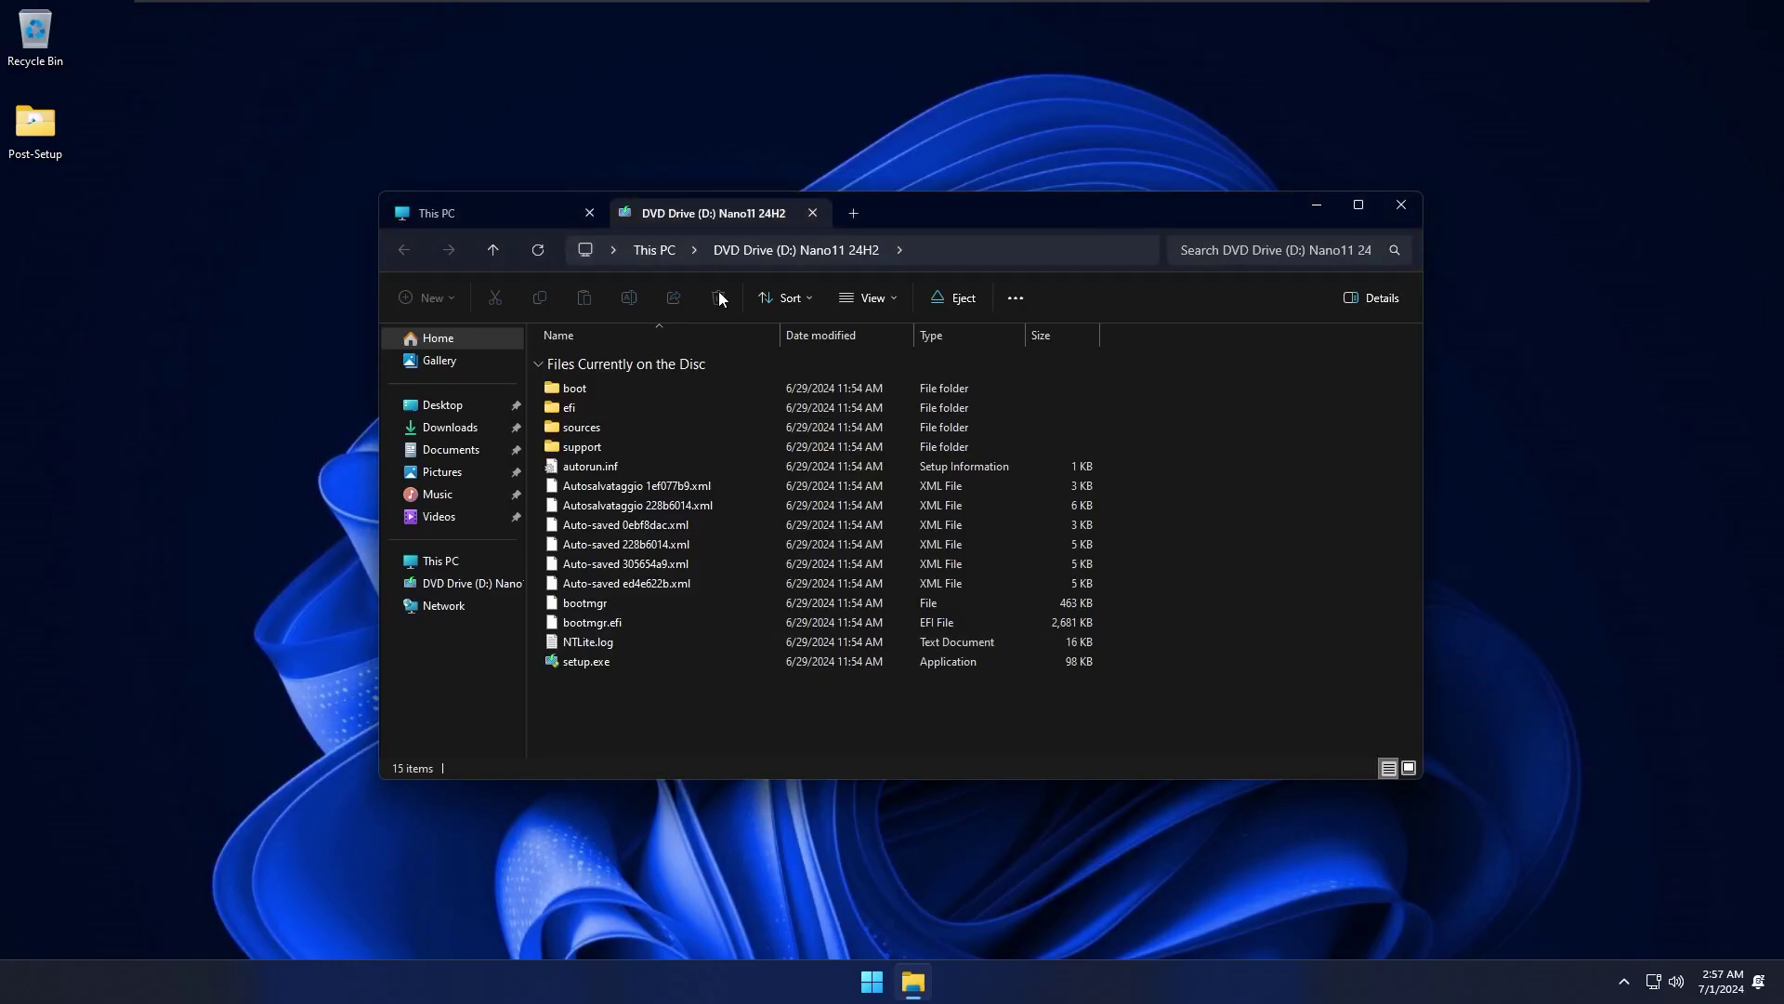
{"action": "left_click", "coordinate": [589, 213]}
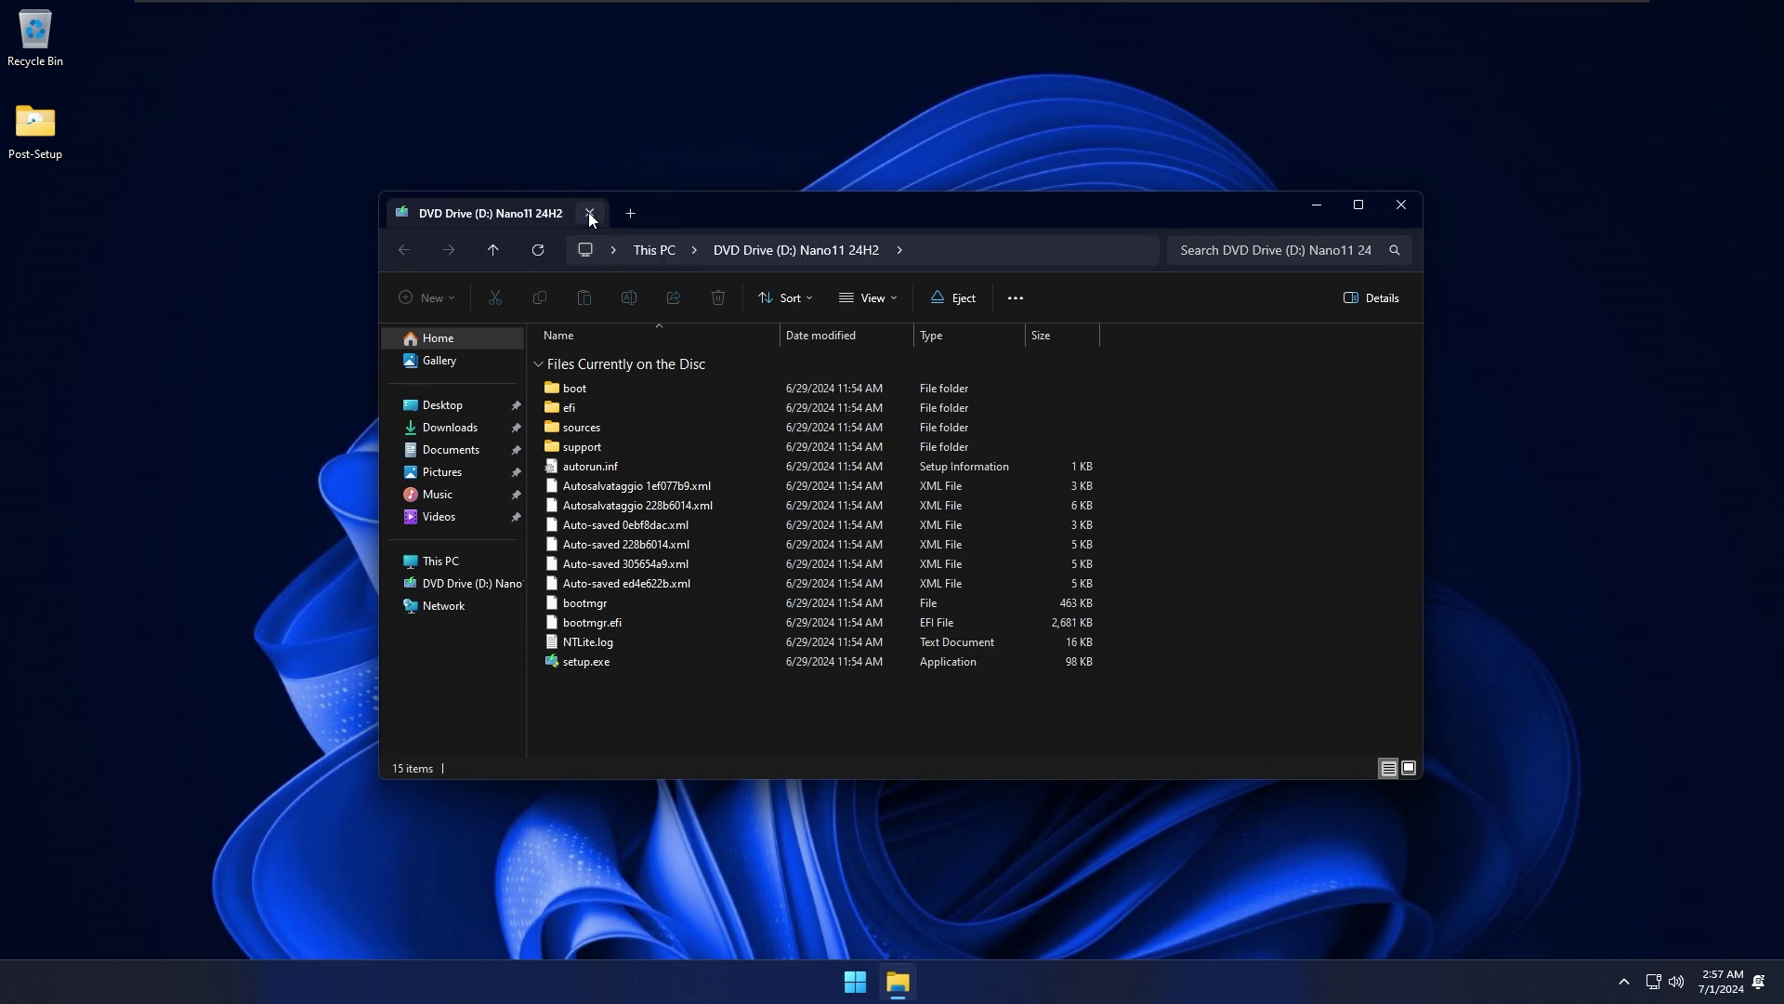
{"action": "left_click", "coordinate": [589, 213]}
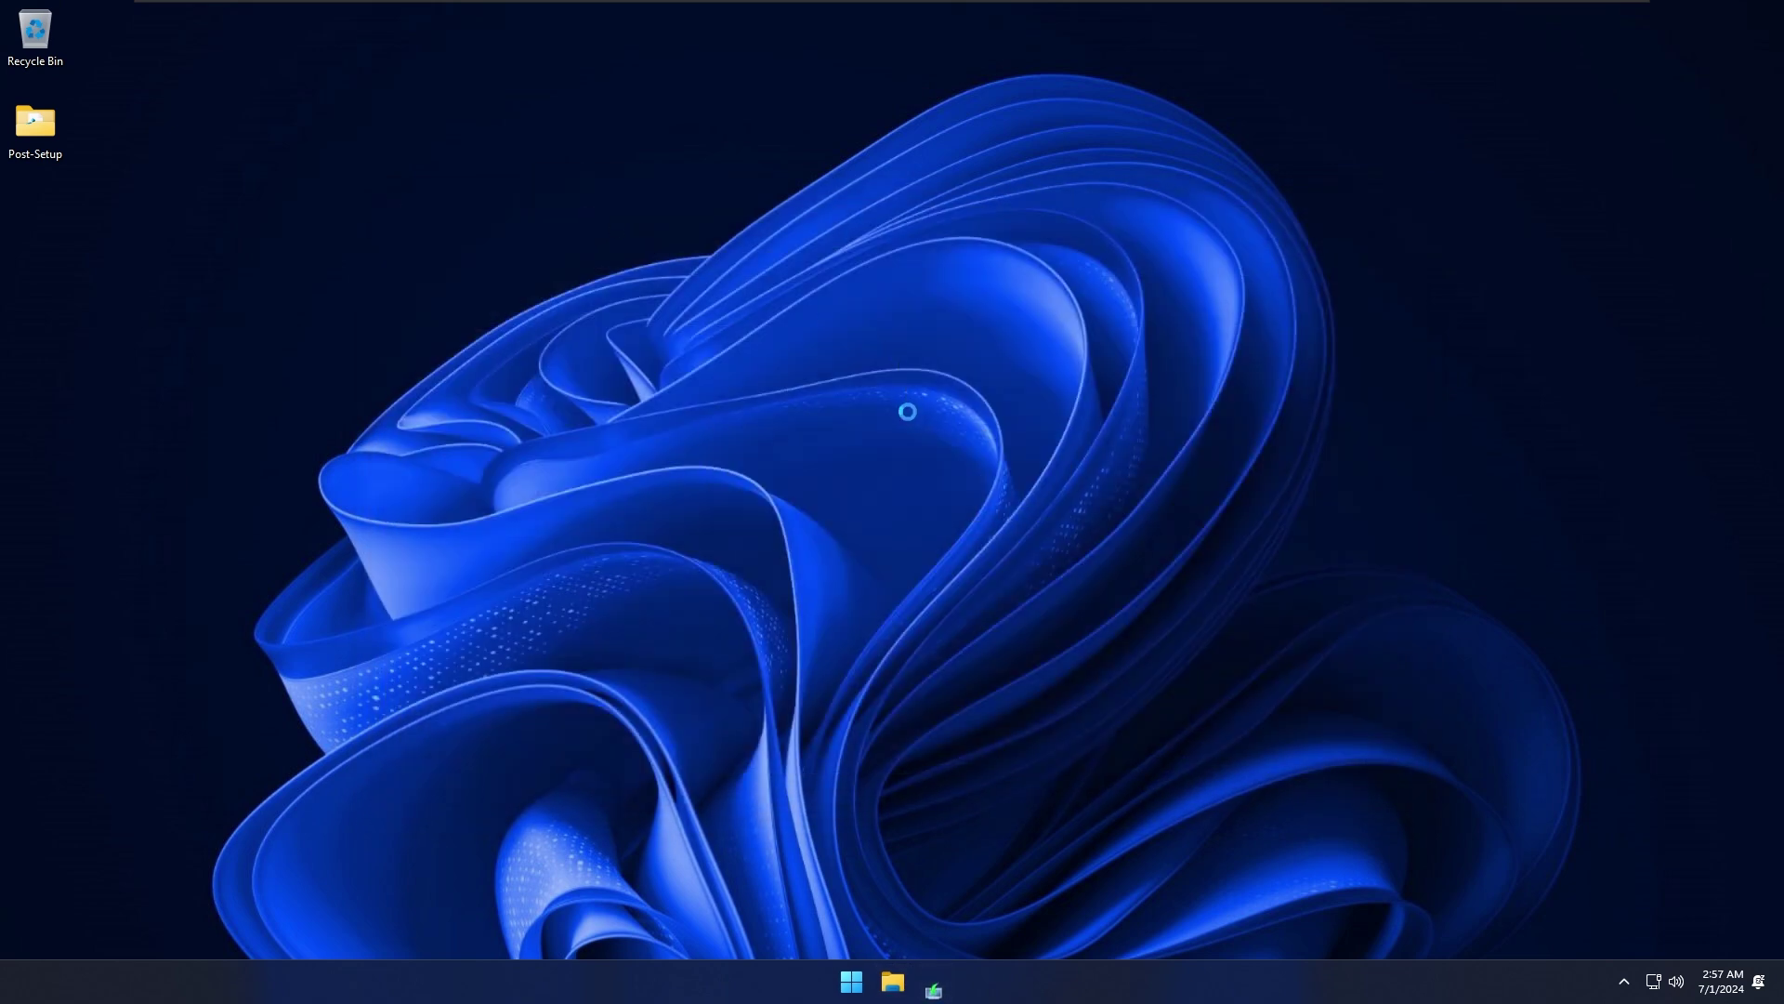
Step: Set the update download option in Windows Server Setup to Not right now and accept the license terms
{"action": "left_click", "coordinate": [778, 404]}
{"action": "left_click", "coordinate": [691, 438]}
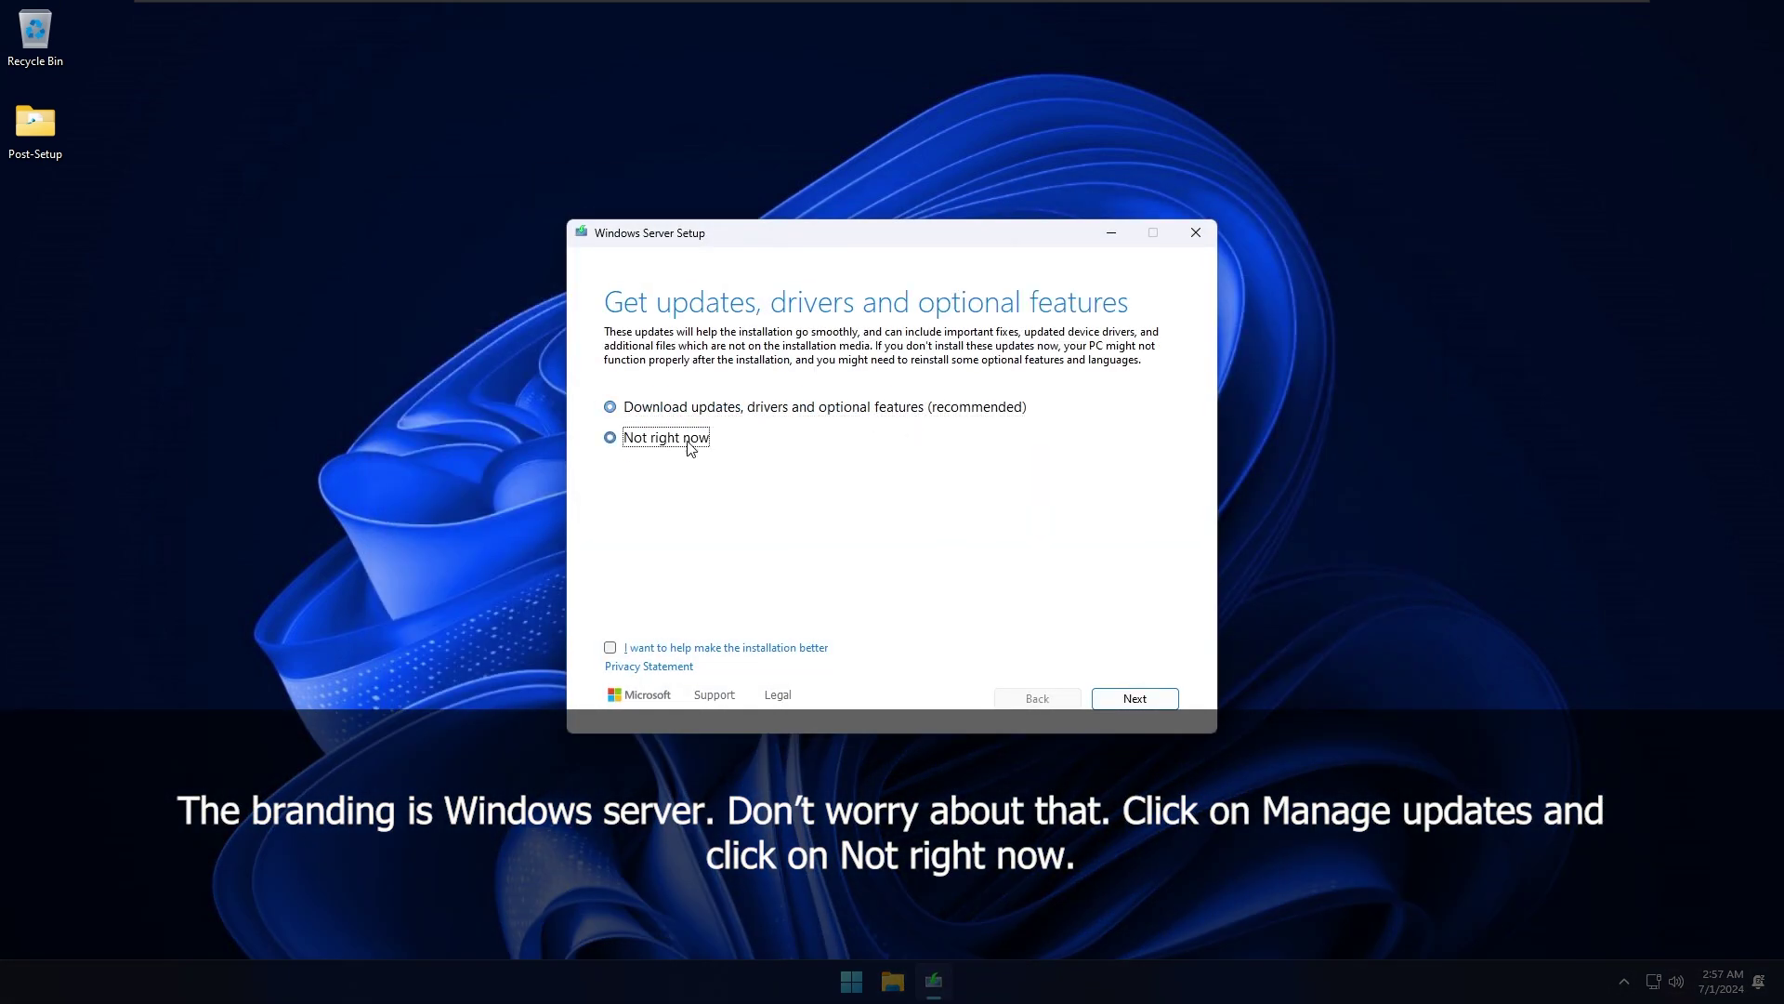
{"action": "left_click", "coordinate": [1135, 698]}
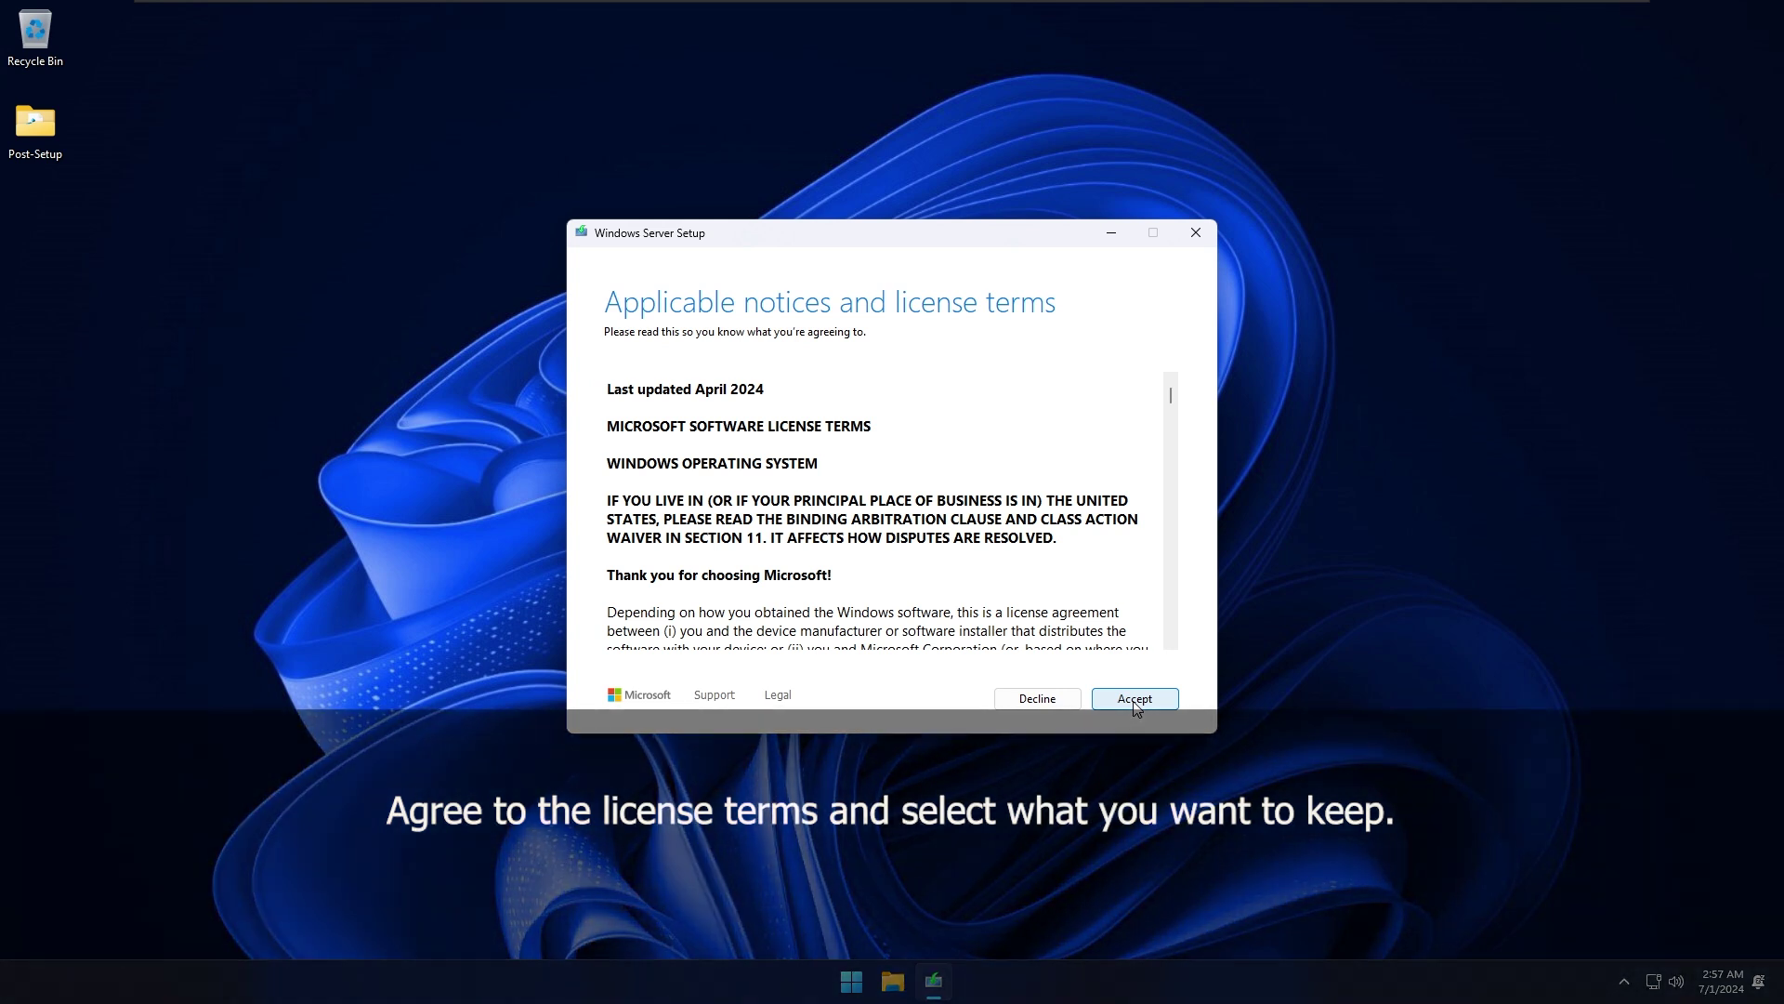
{"action": "left_click", "coordinate": [1135, 699]}
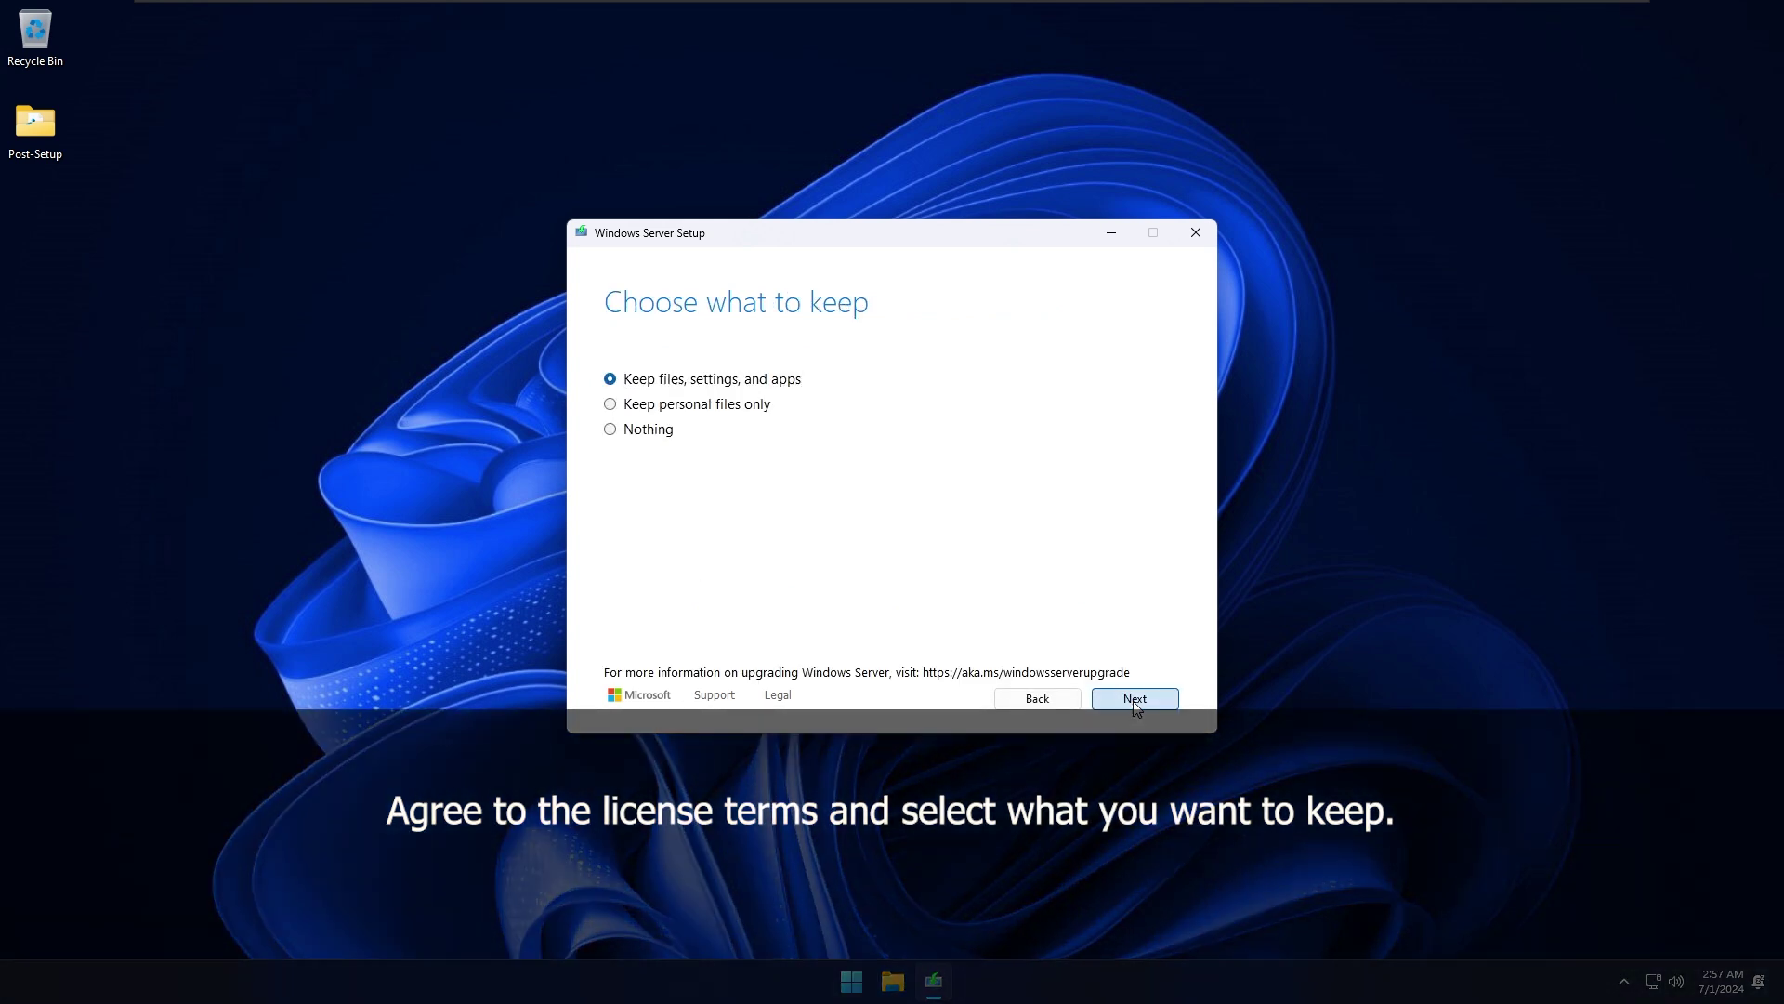
Step: Install Nano11 keeping files, settings, and apps, and accept the device privacy settings
{"action": "left_click", "coordinate": [1135, 705]}
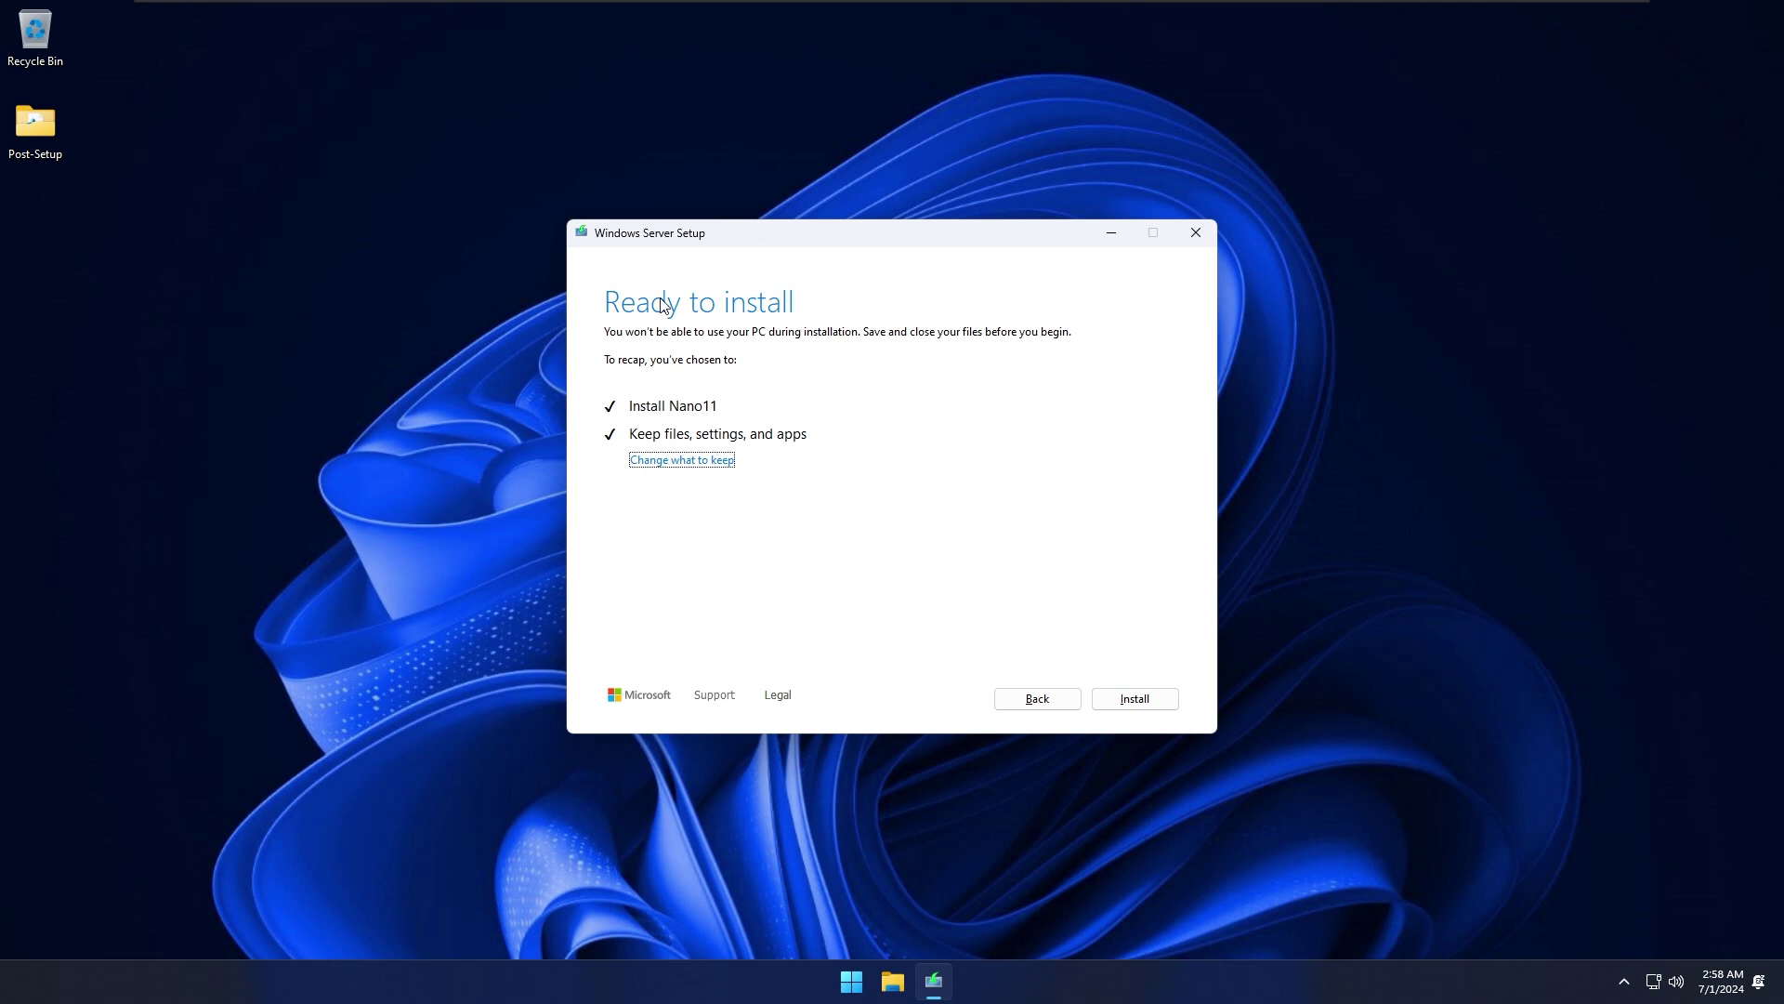
{"action": "left_click", "coordinate": [1152, 697]}
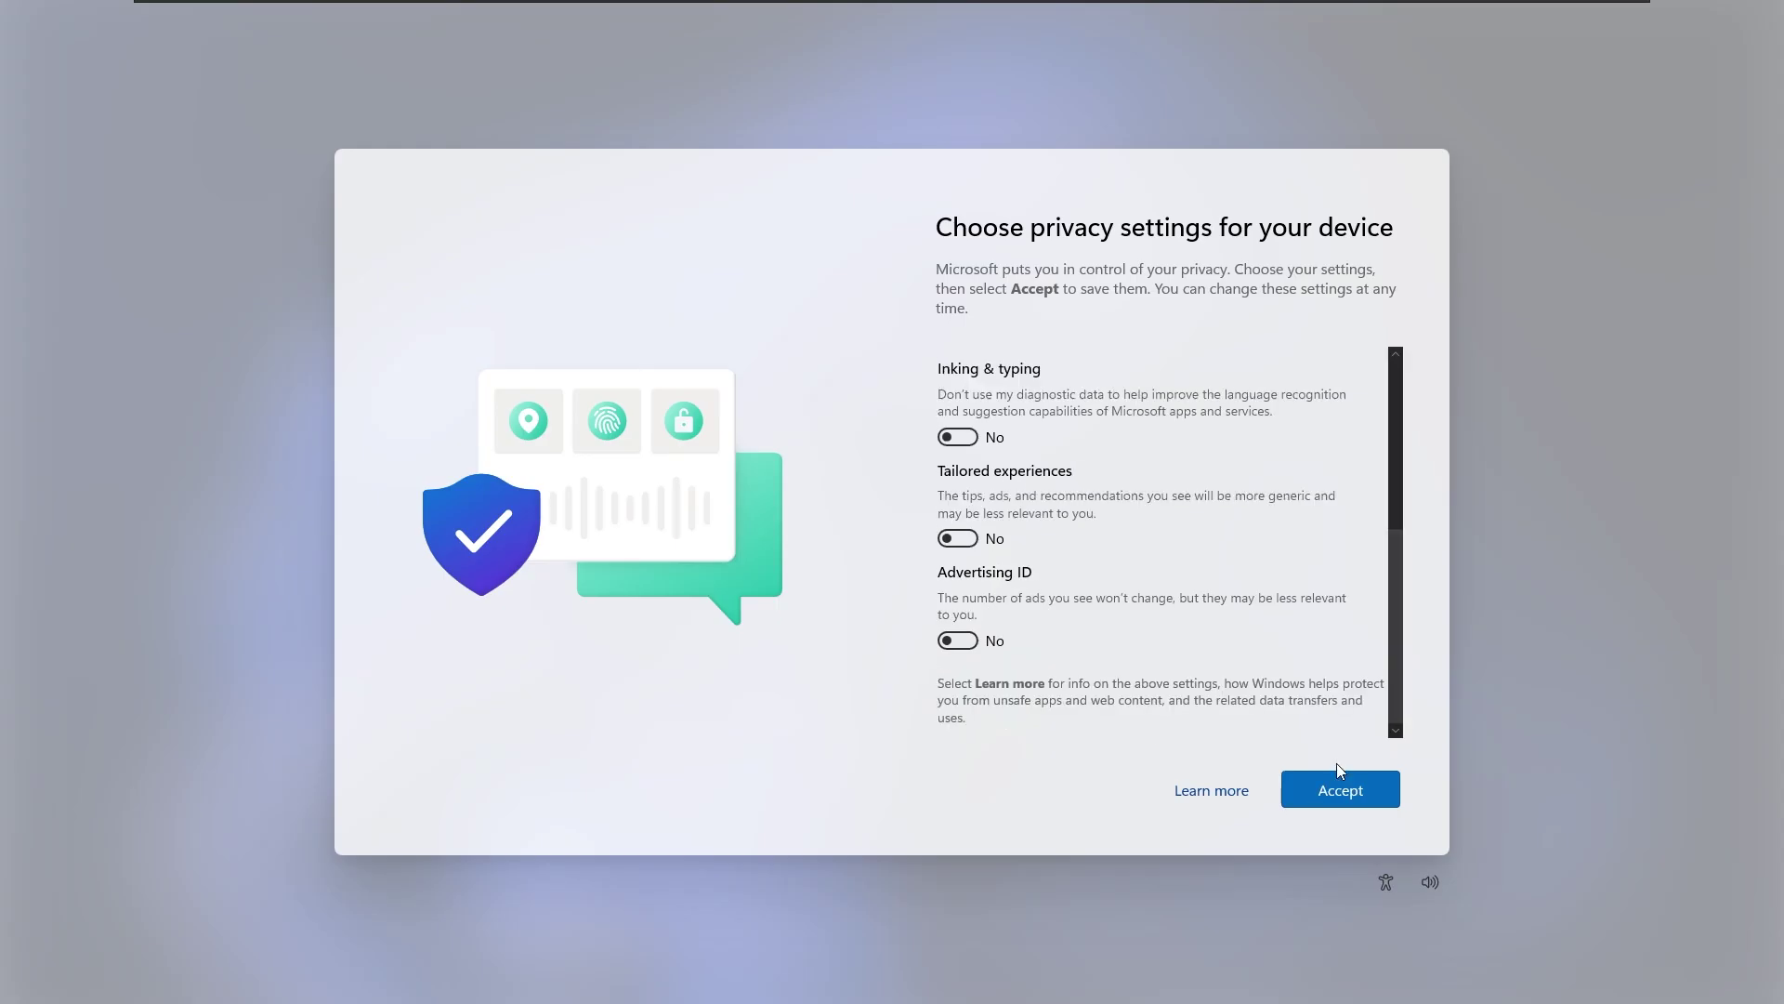
{"action": "left_click", "coordinate": [1341, 790]}
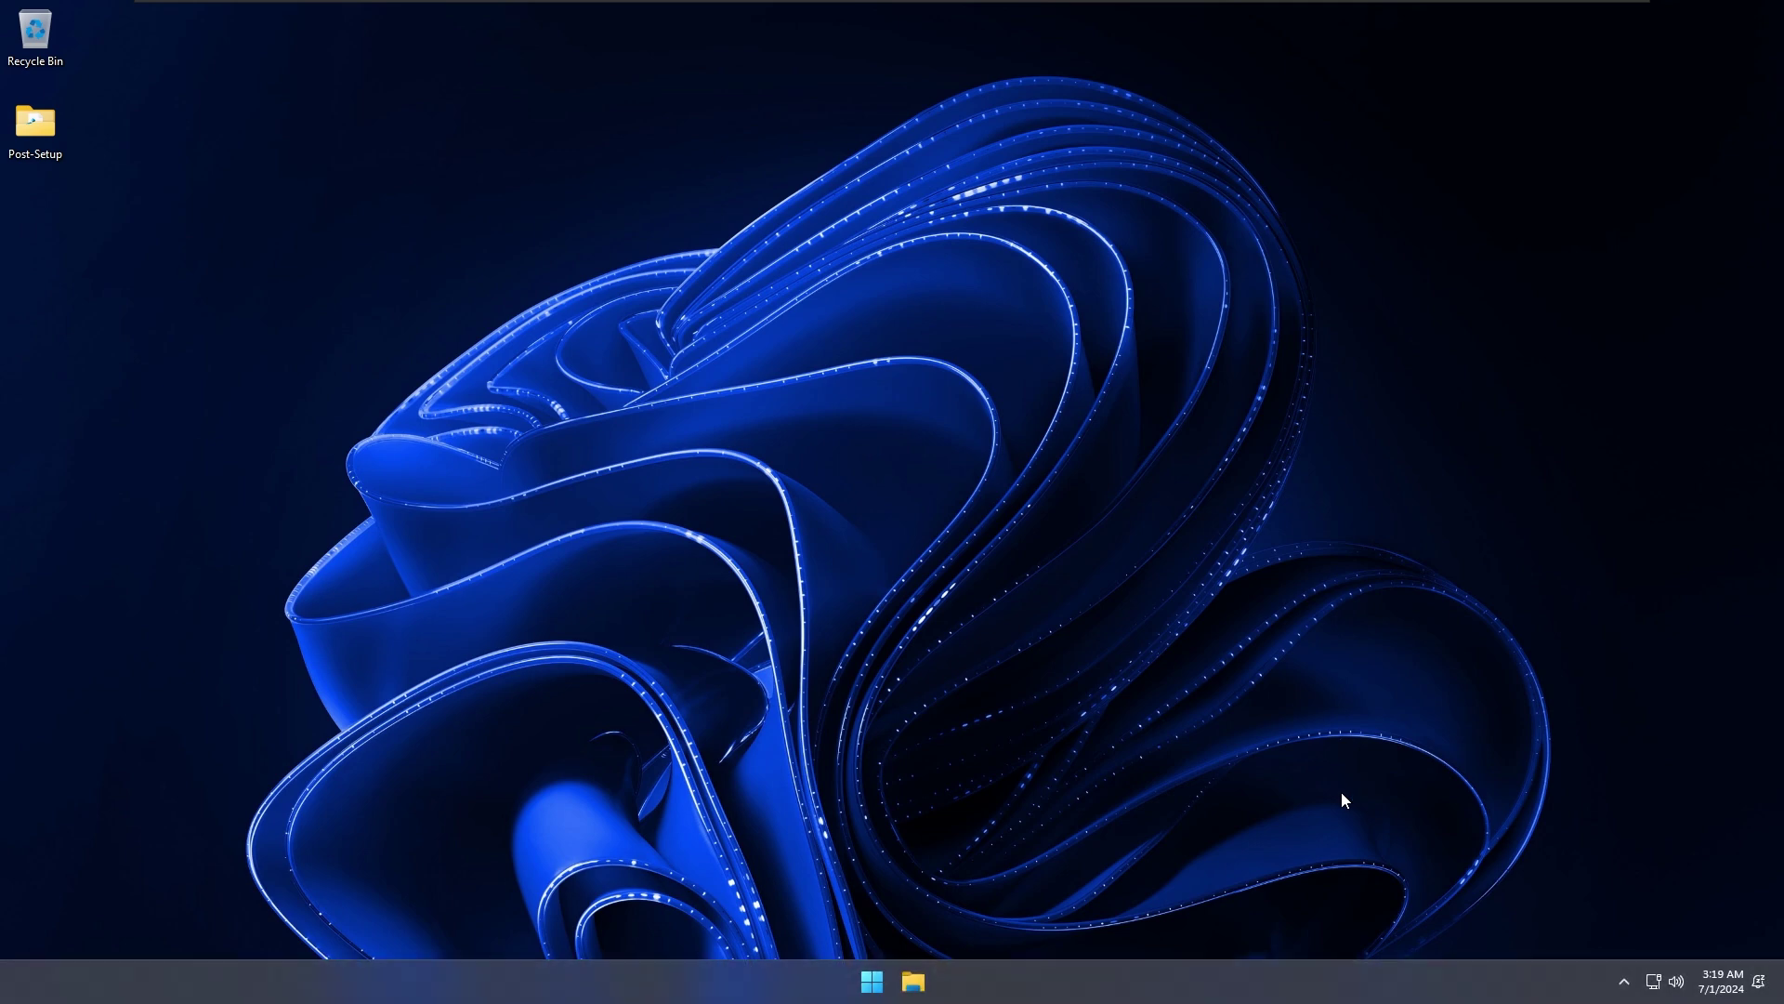
Step: Look through the full list of installed apps on the upgraded system
{"action": "key", "text": "super"}
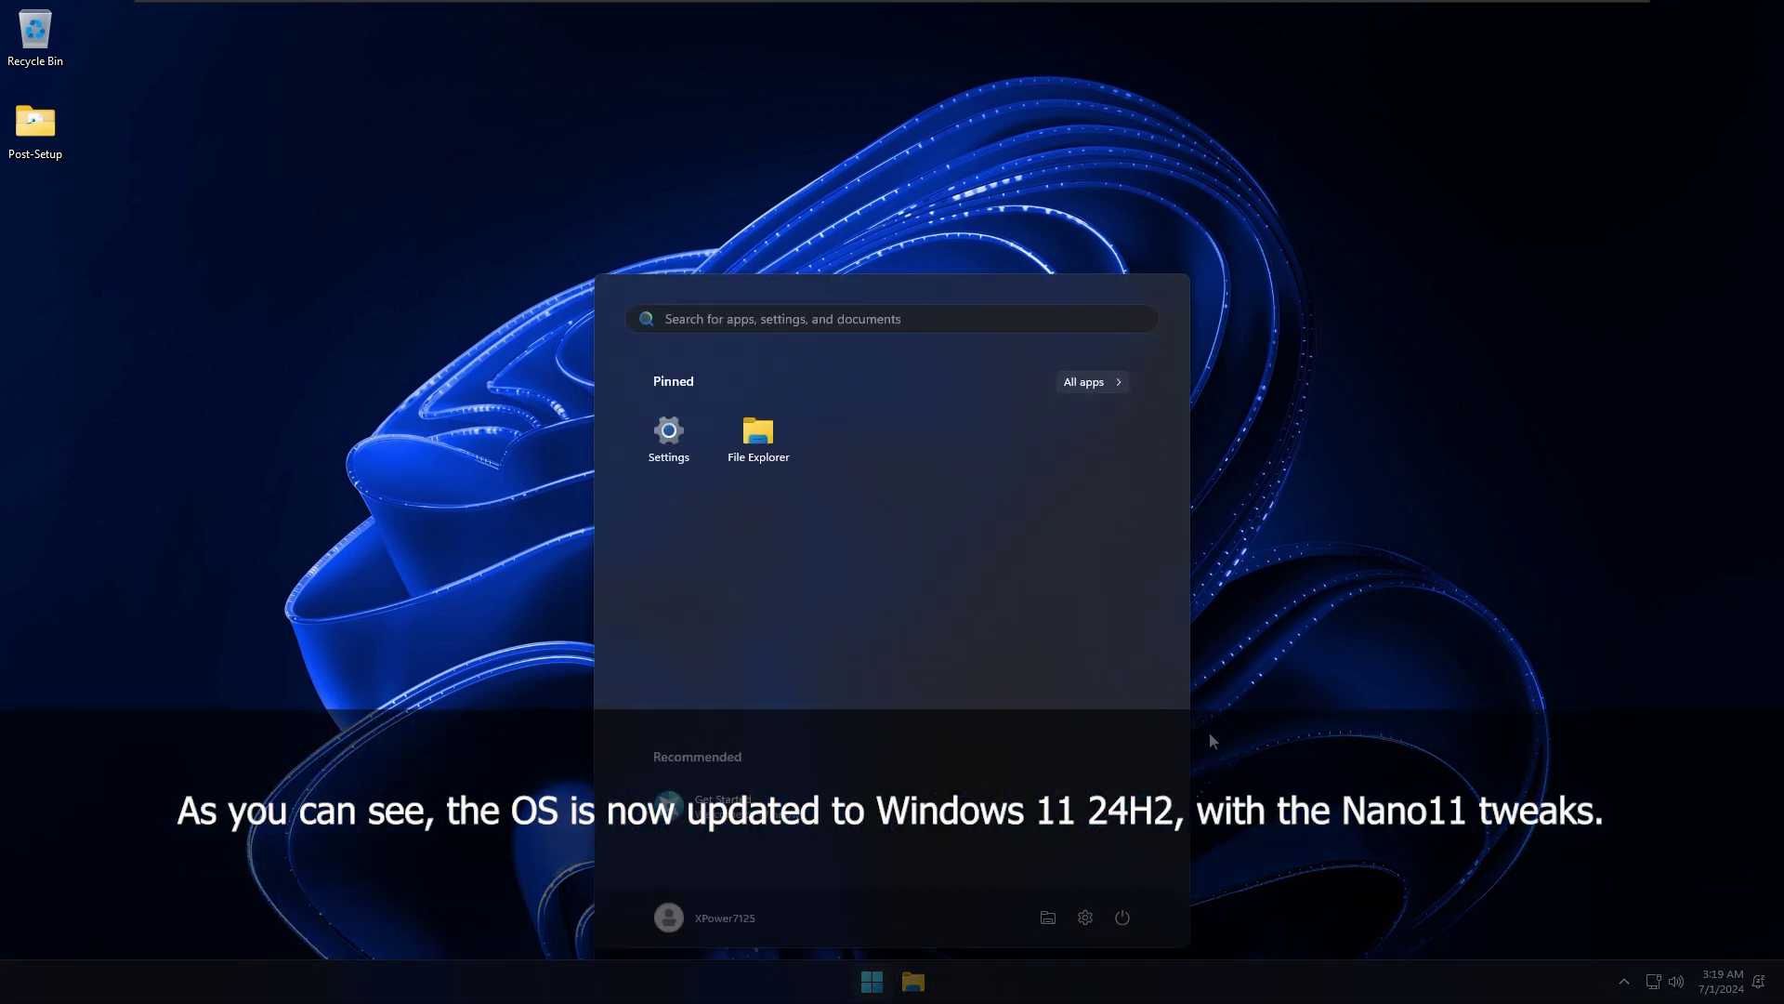
{"action": "left_click", "coordinate": [1087, 379]}
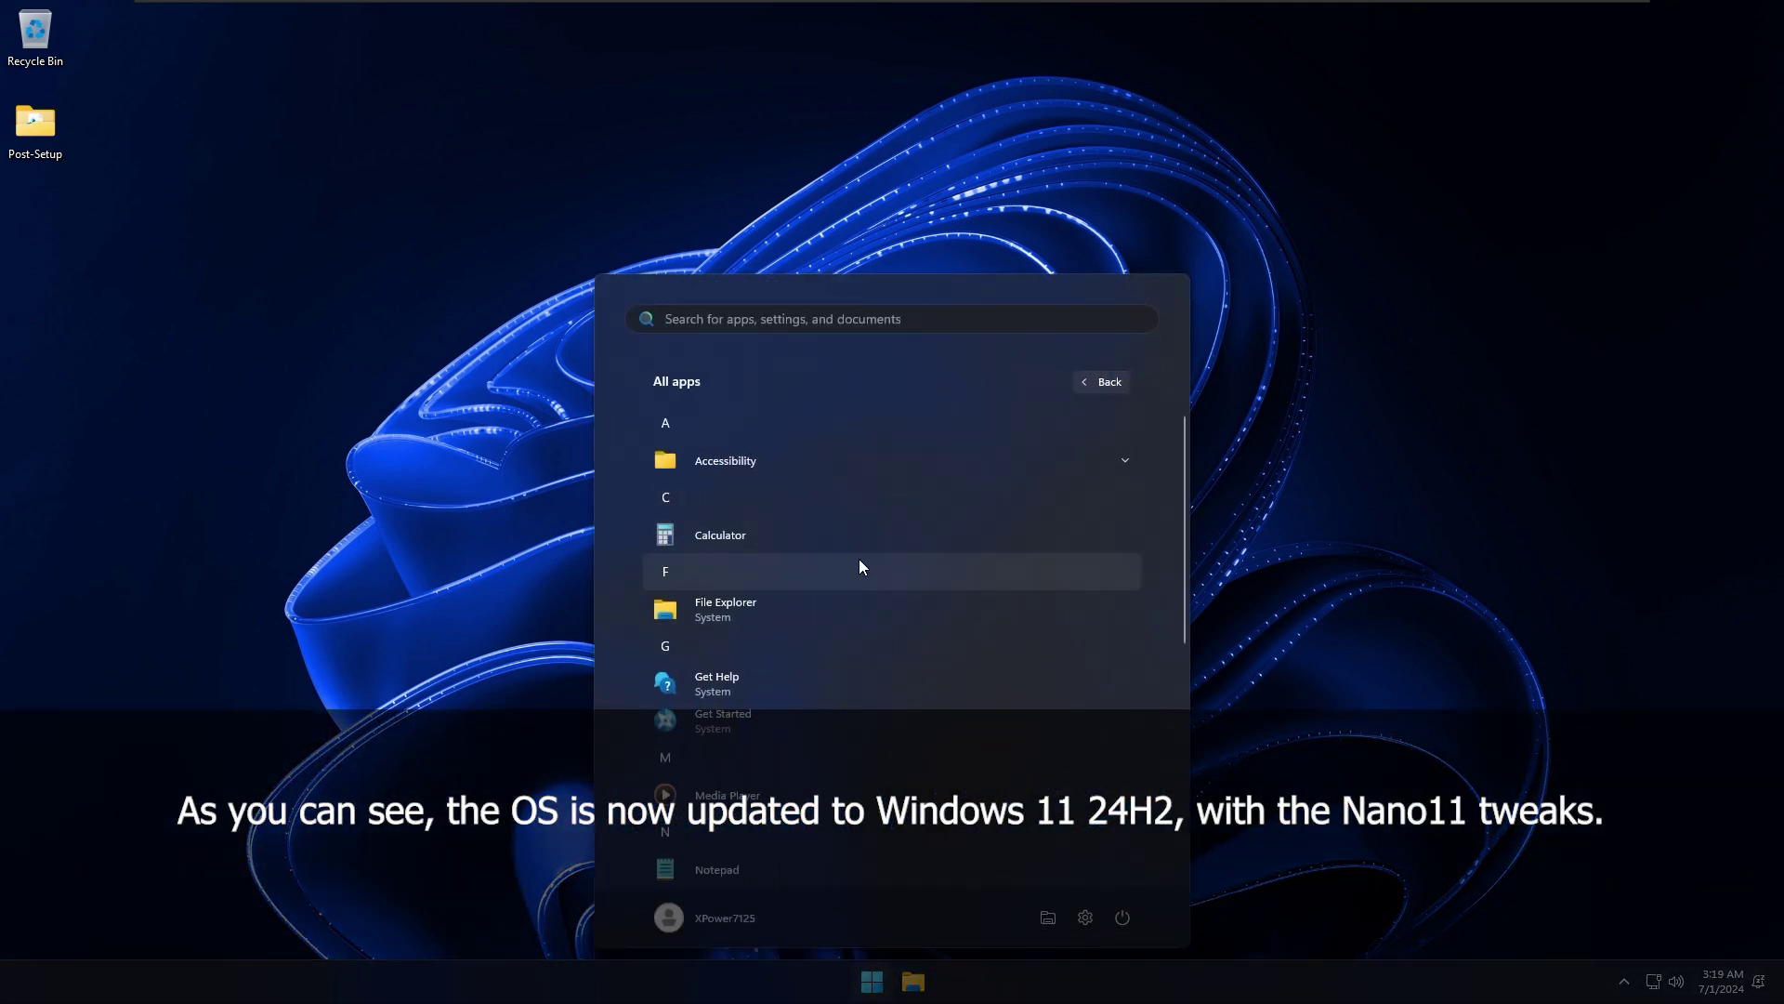
{"action": "scroll", "coordinate": [859, 560], "scroll_direction": "down", "scroll_amount": 5}
{"action": "scroll", "coordinate": [859, 563], "scroll_direction": "down", "scroll_amount": 2}
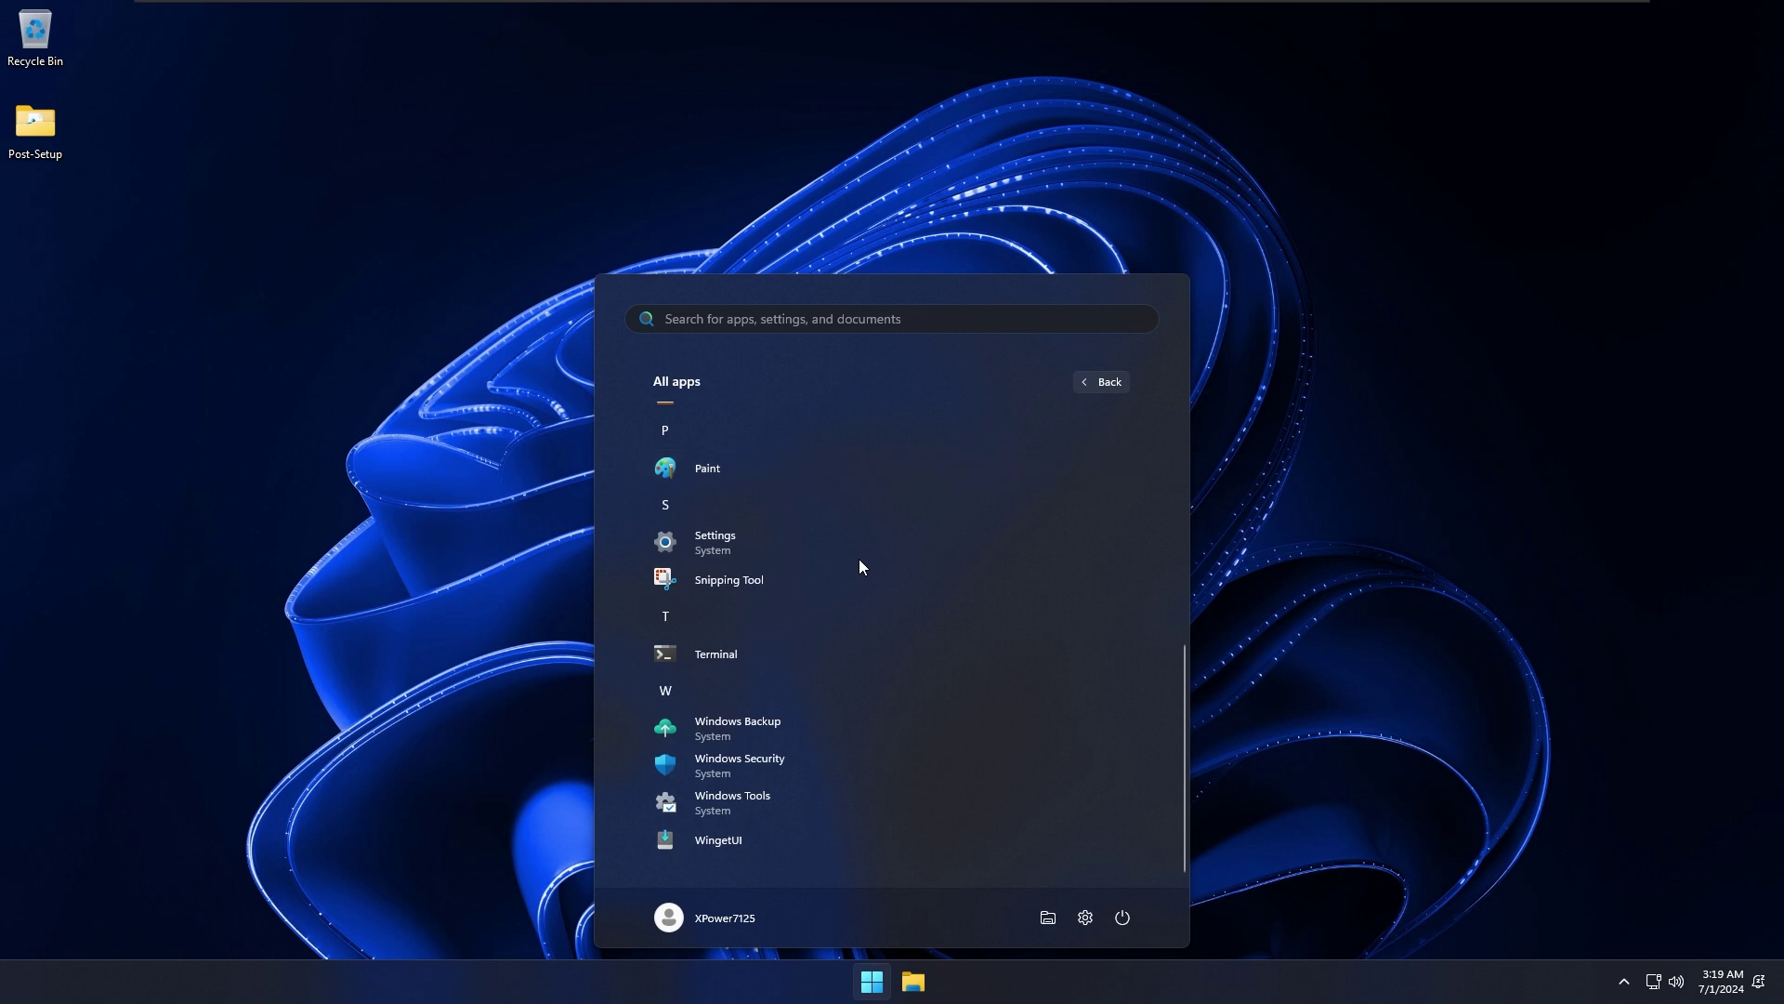
{"action": "scroll", "coordinate": [860, 562], "scroll_direction": "up", "scroll_amount": 5}
{"action": "scroll", "coordinate": [860, 563], "scroll_direction": "up", "scroll_amount": 1}
{"action": "scroll", "coordinate": [860, 562], "scroll_direction": "down", "scroll_amount": 4}
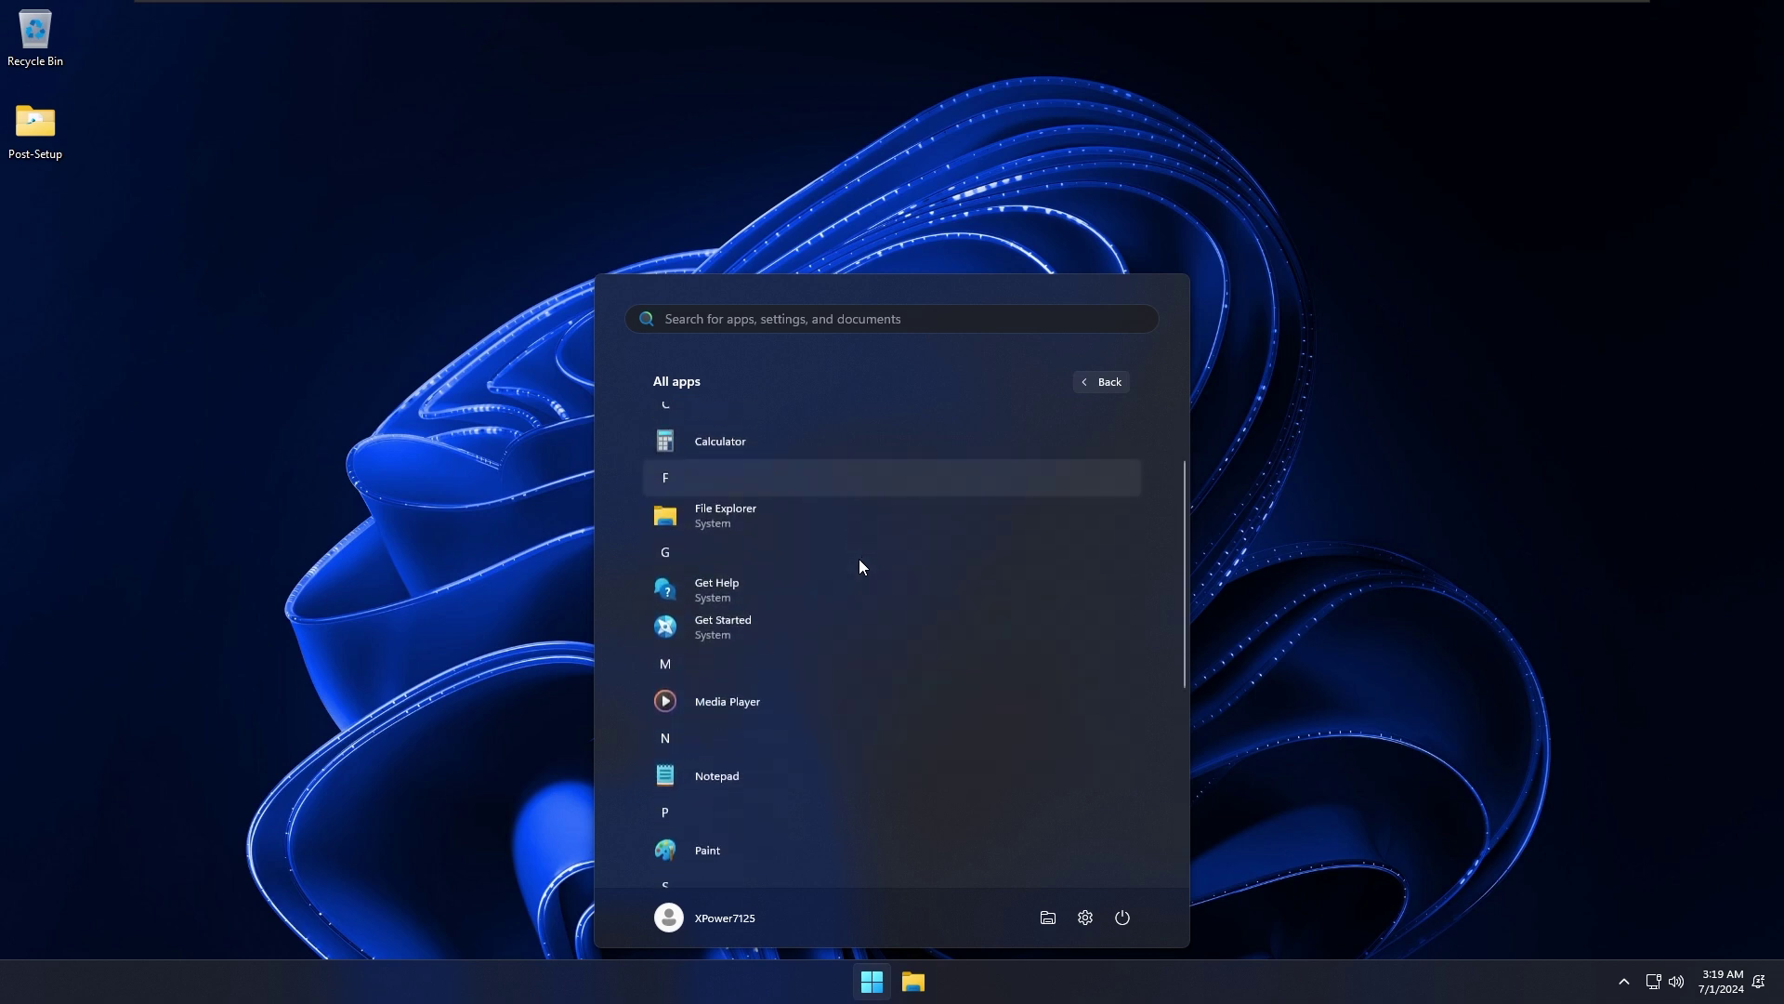
{"action": "scroll", "coordinate": [859, 565], "scroll_direction": "down", "scroll_amount": 3}
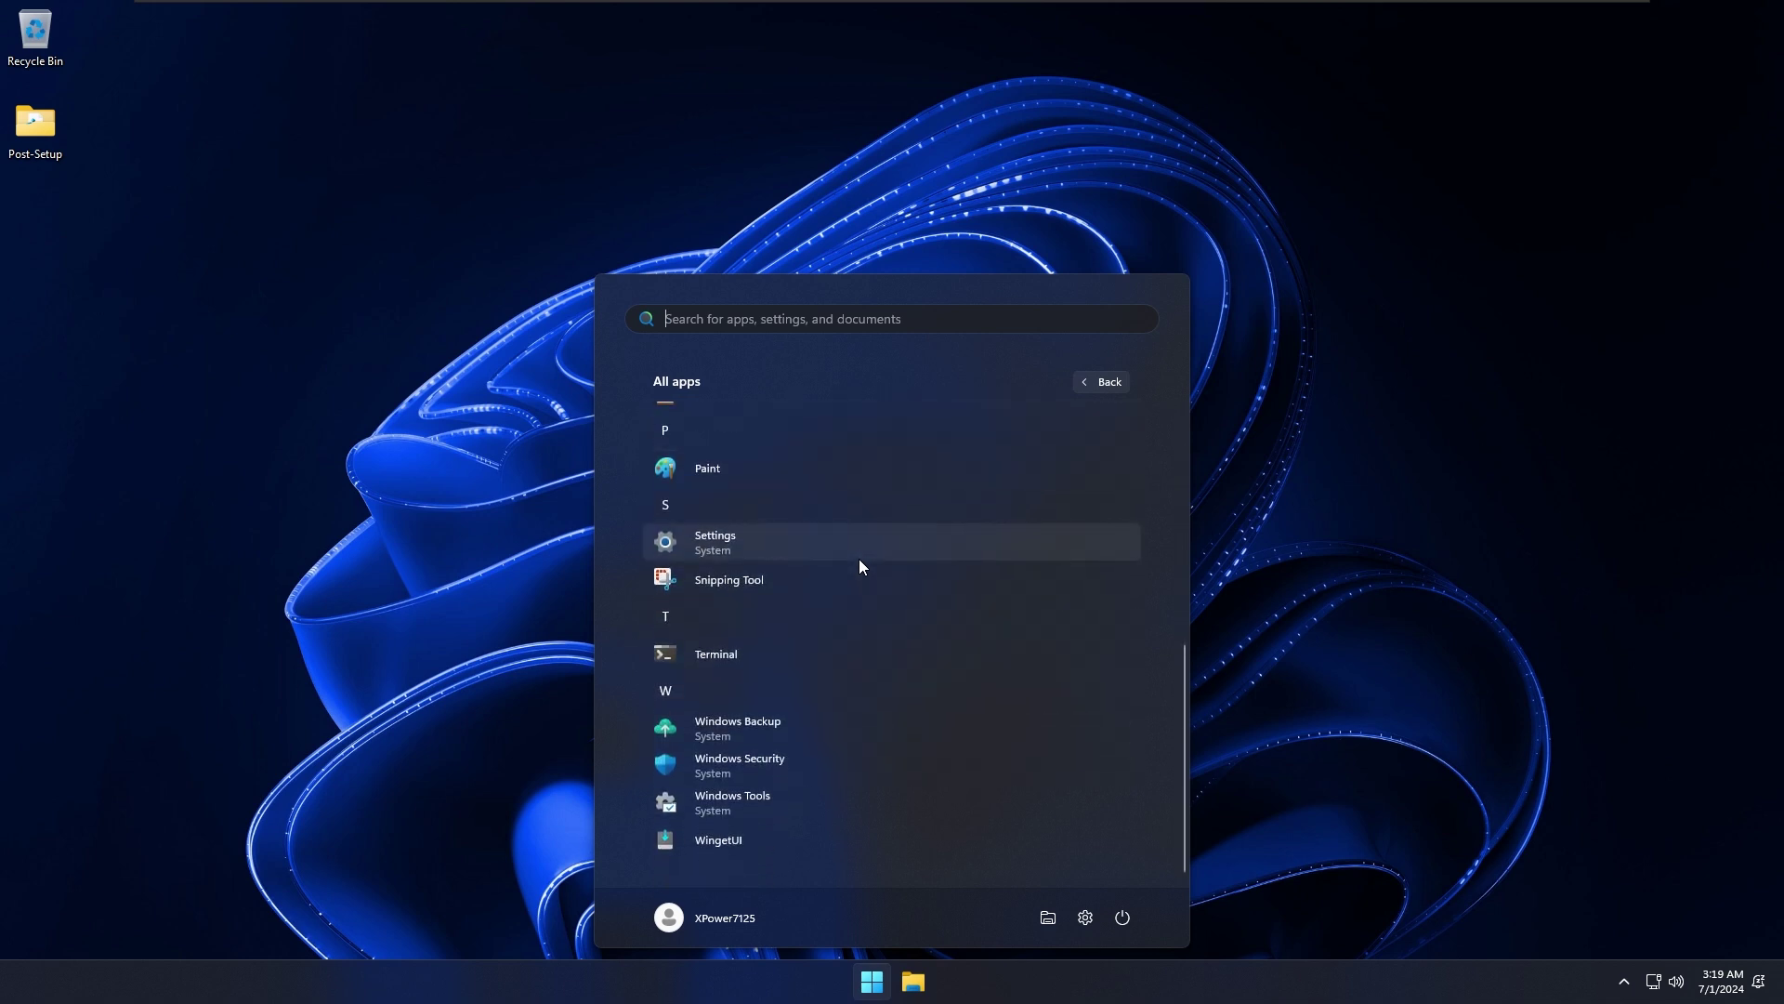
Step: Run winver to check the installed Windows version, centre the About Windows dialog on the desktop, and close it
{"action": "key", "text": "super+r"}
{"action": "type", "text": "winver"}
{"action": "key", "text": "Return"}
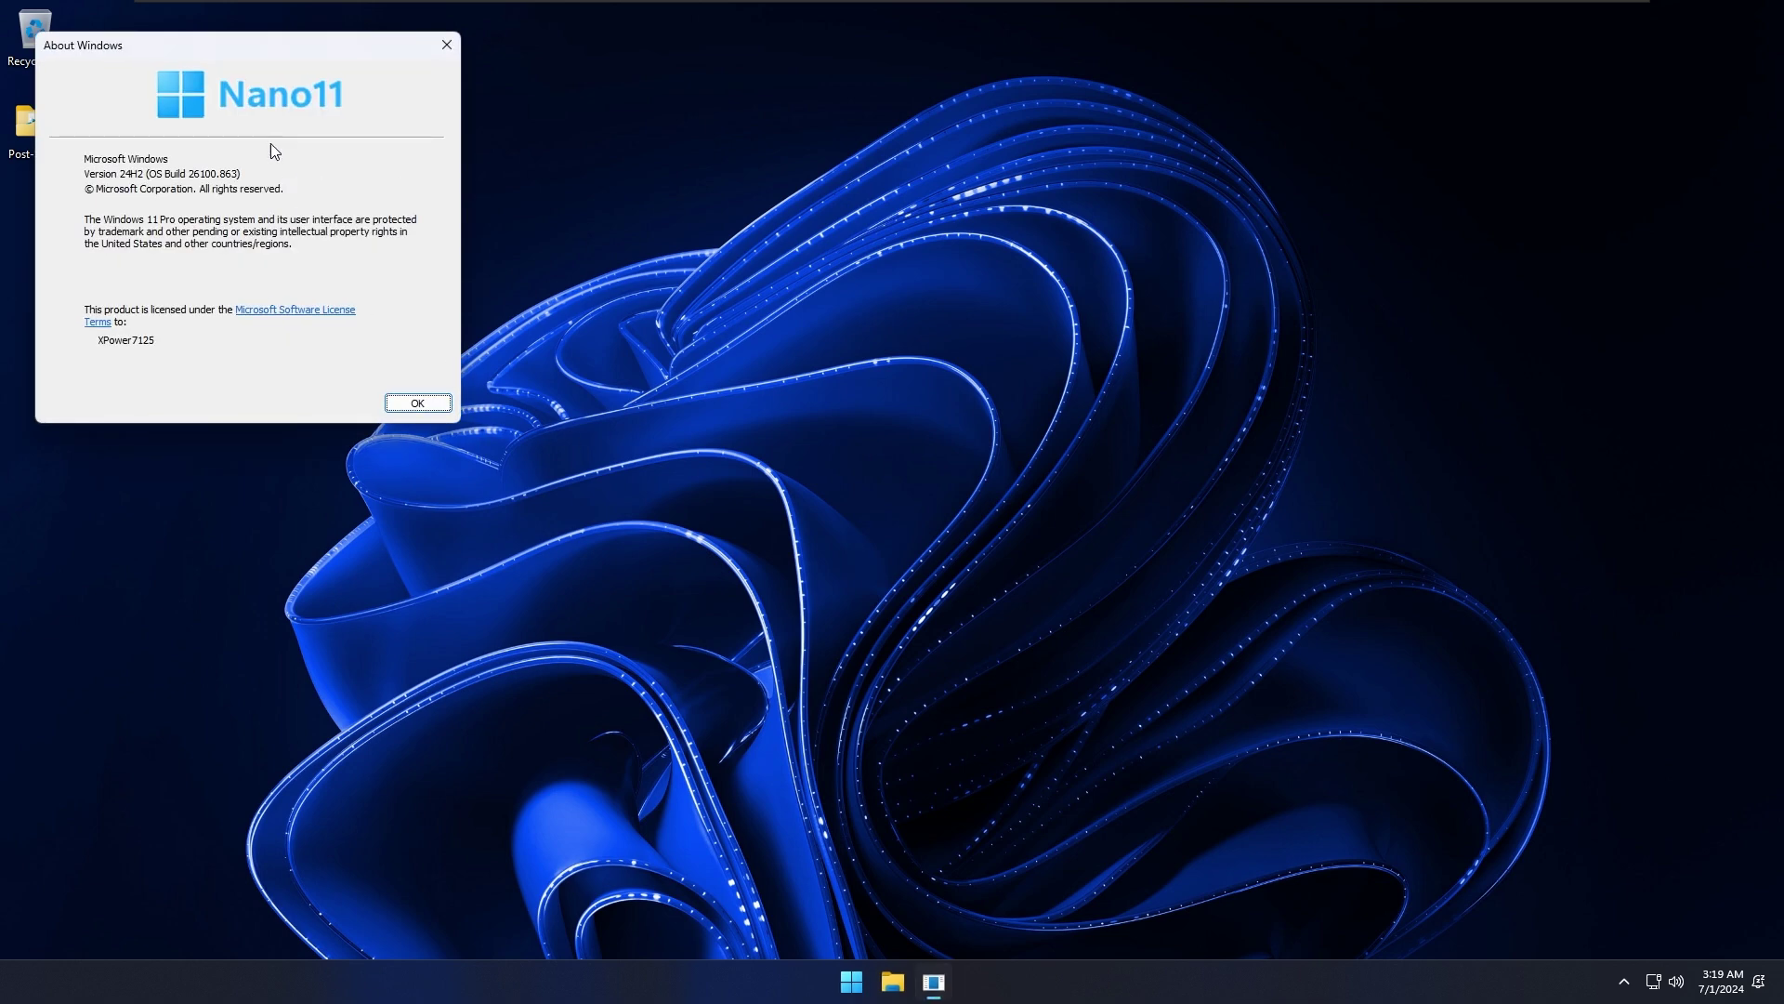
{"action": "left_click_drag", "start_coordinate": [271, 52], "coordinate": [951, 423]}
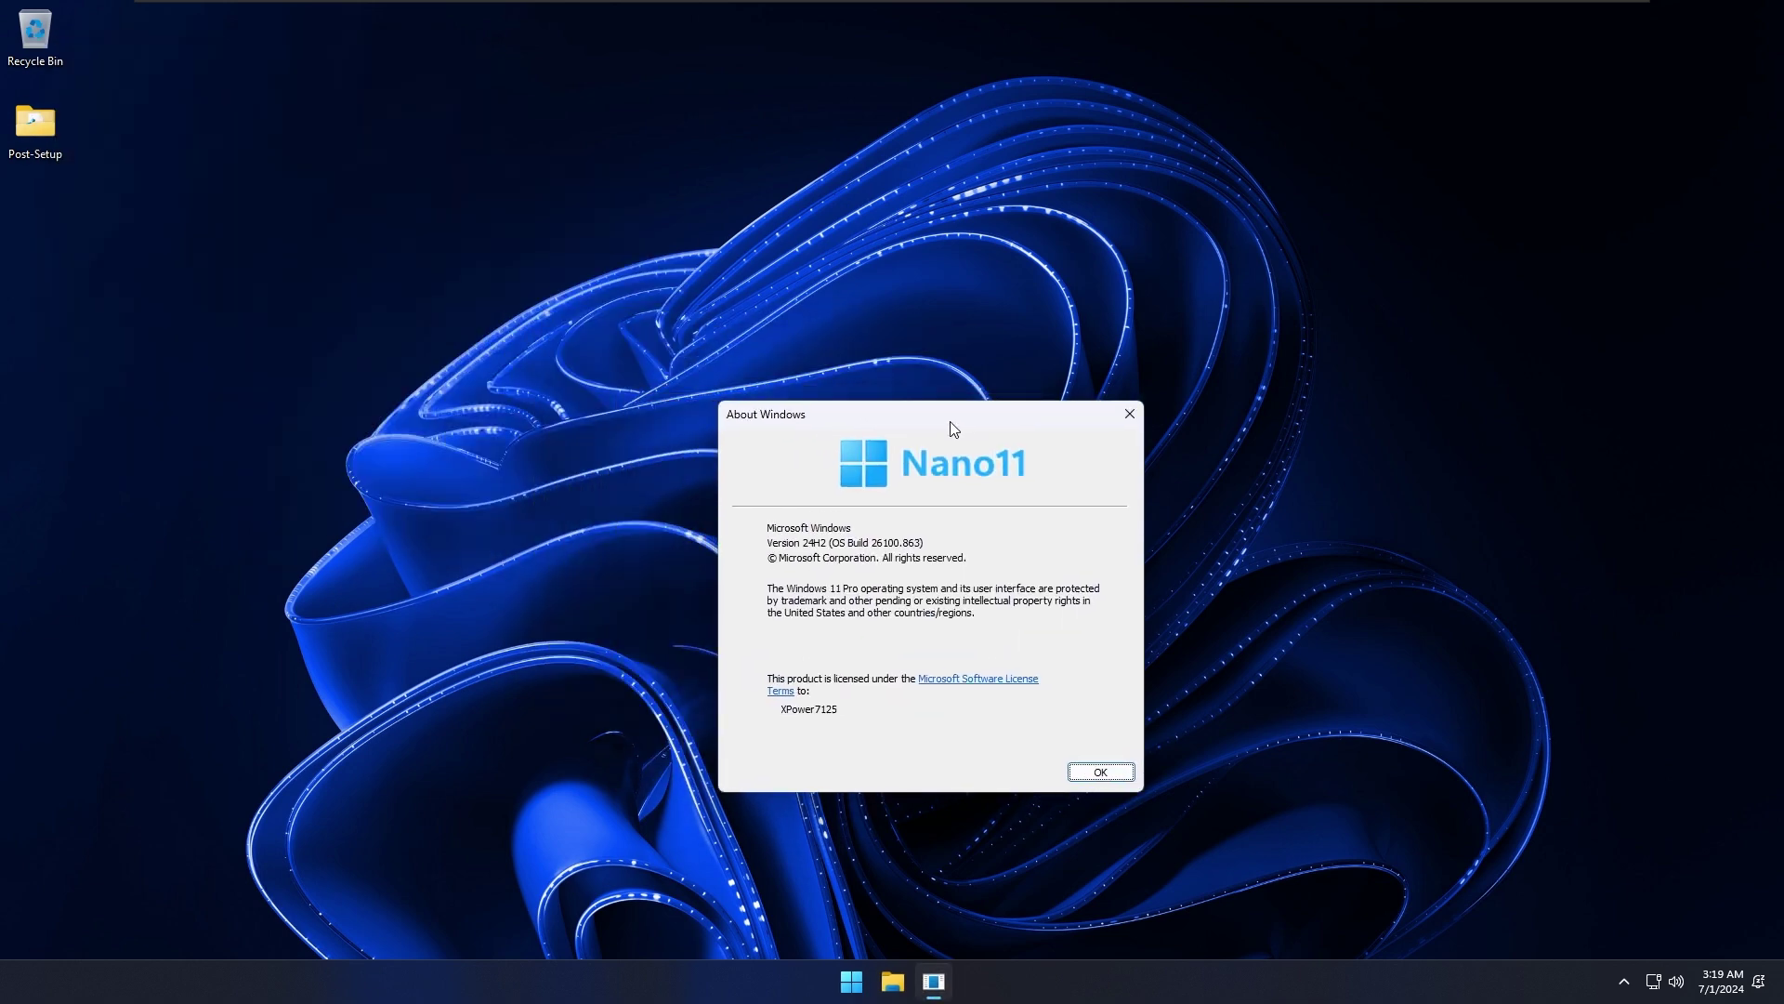
{"action": "key", "text": "Escape"}
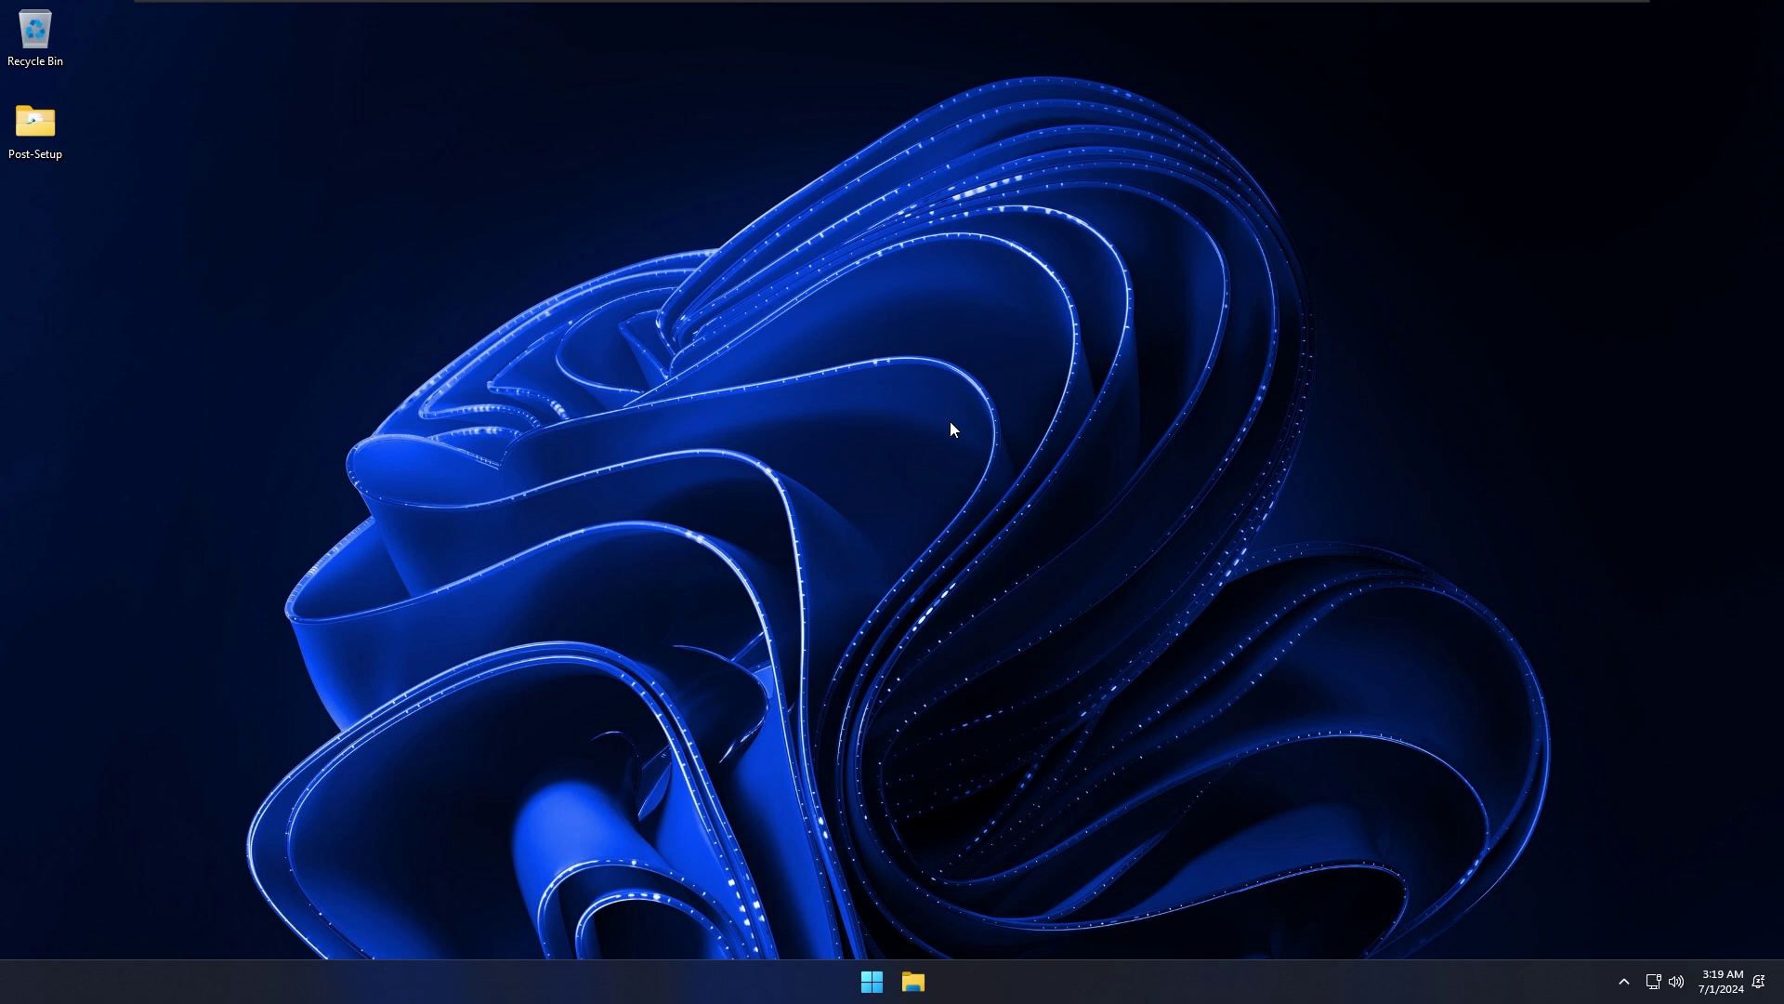
Step: Open the Post-Setup folder to view its contents and return to the desktop
{"action": "left_click_drag", "start_coordinate": [950, 421], "coordinate": [41, 134]}
{"action": "double_click", "coordinate": [41, 136]}
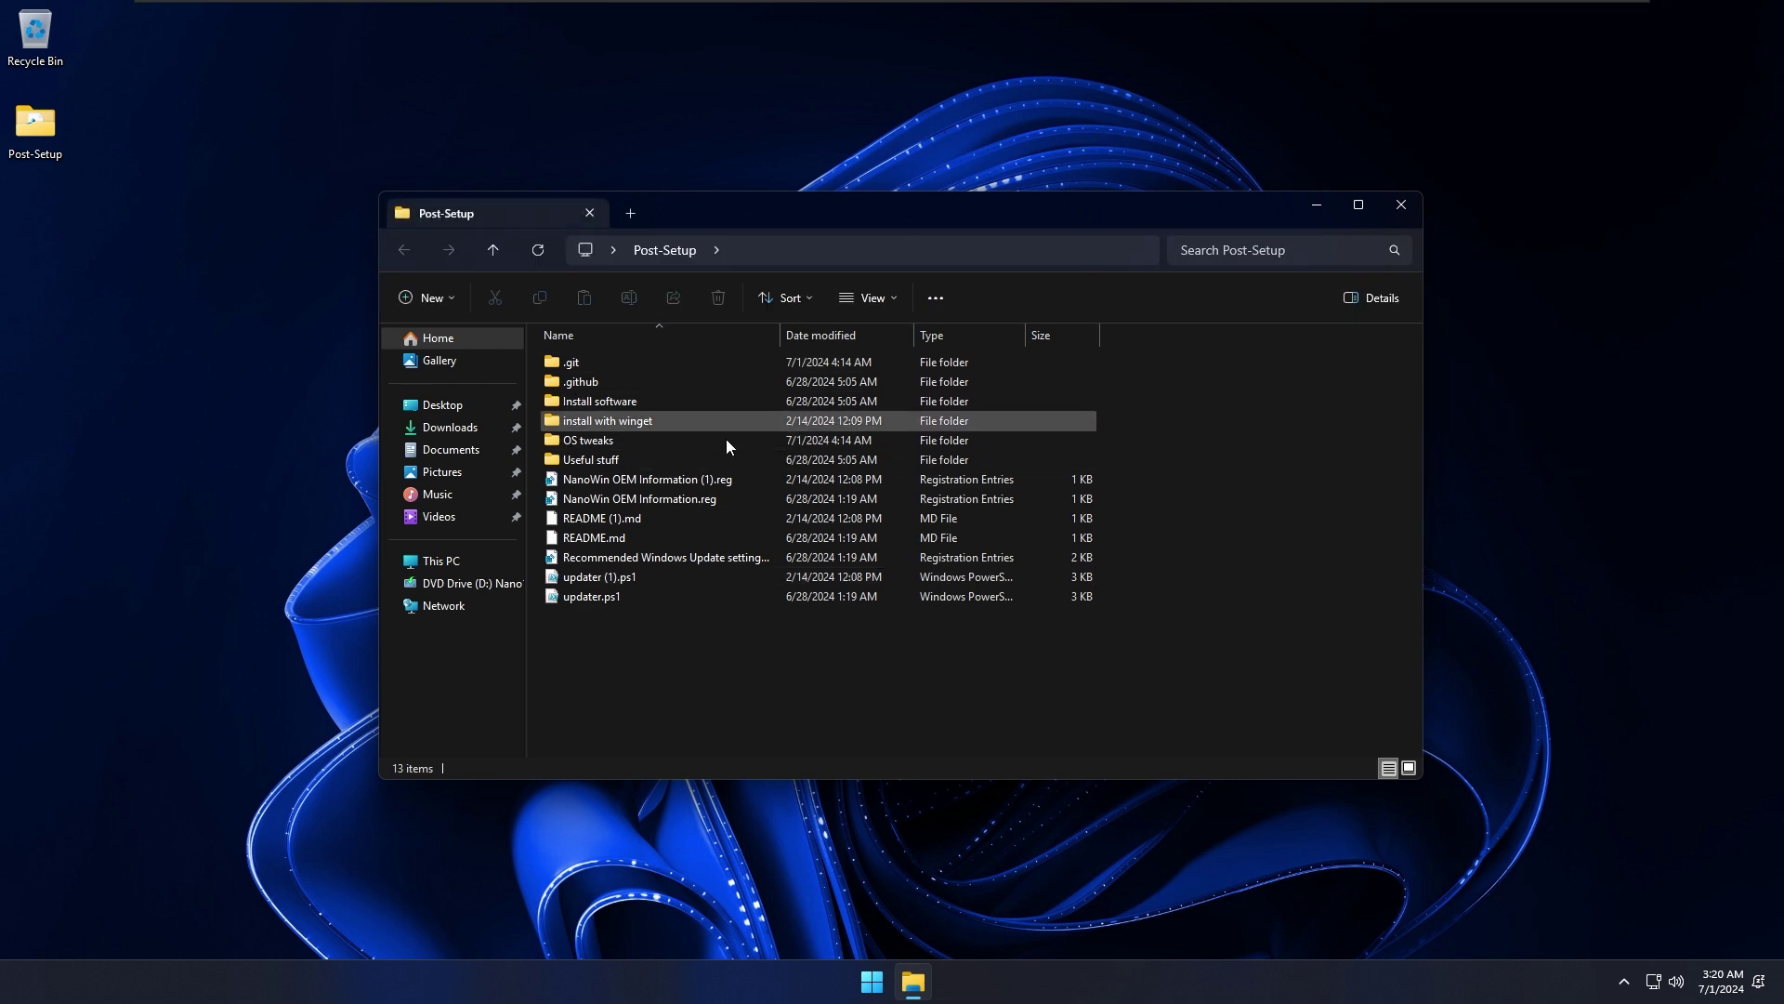
{"action": "left_click", "coordinate": [704, 424]}
{"action": "key", "text": "super+d"}
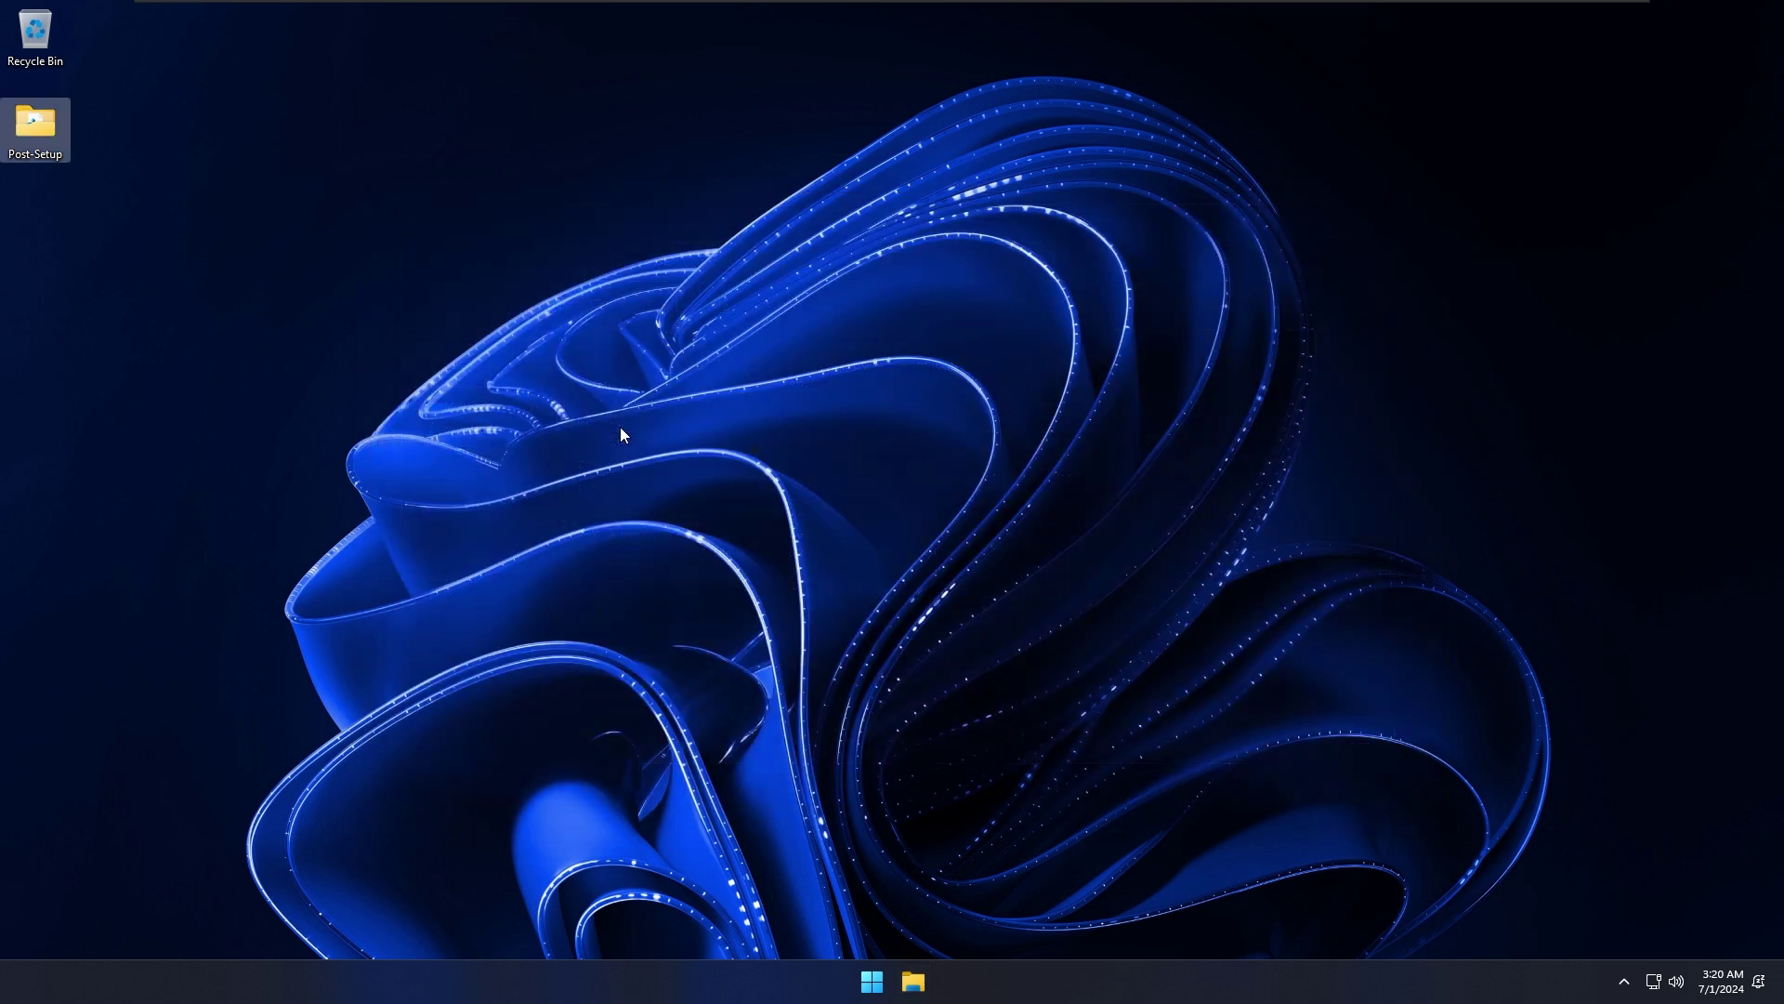
Step: Open the Recovery settings through the advanced options of Windows Update
{"action": "key", "text": "super"}
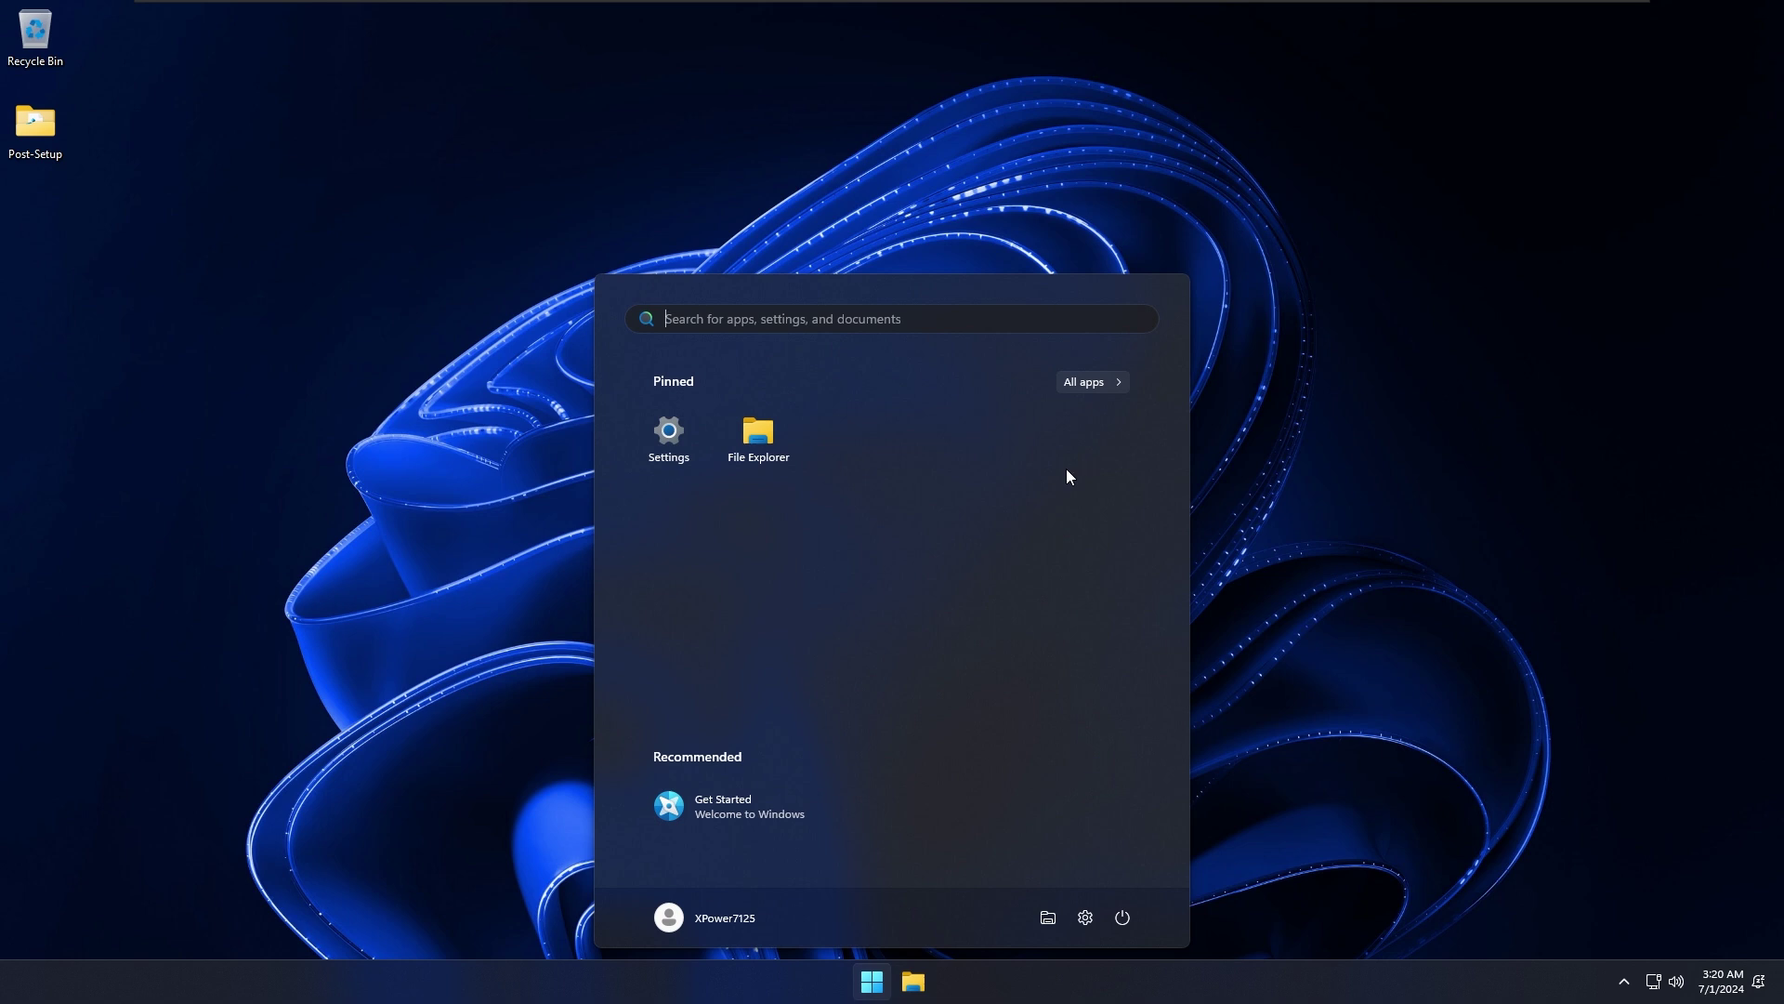
{"action": "key", "text": "super+i"}
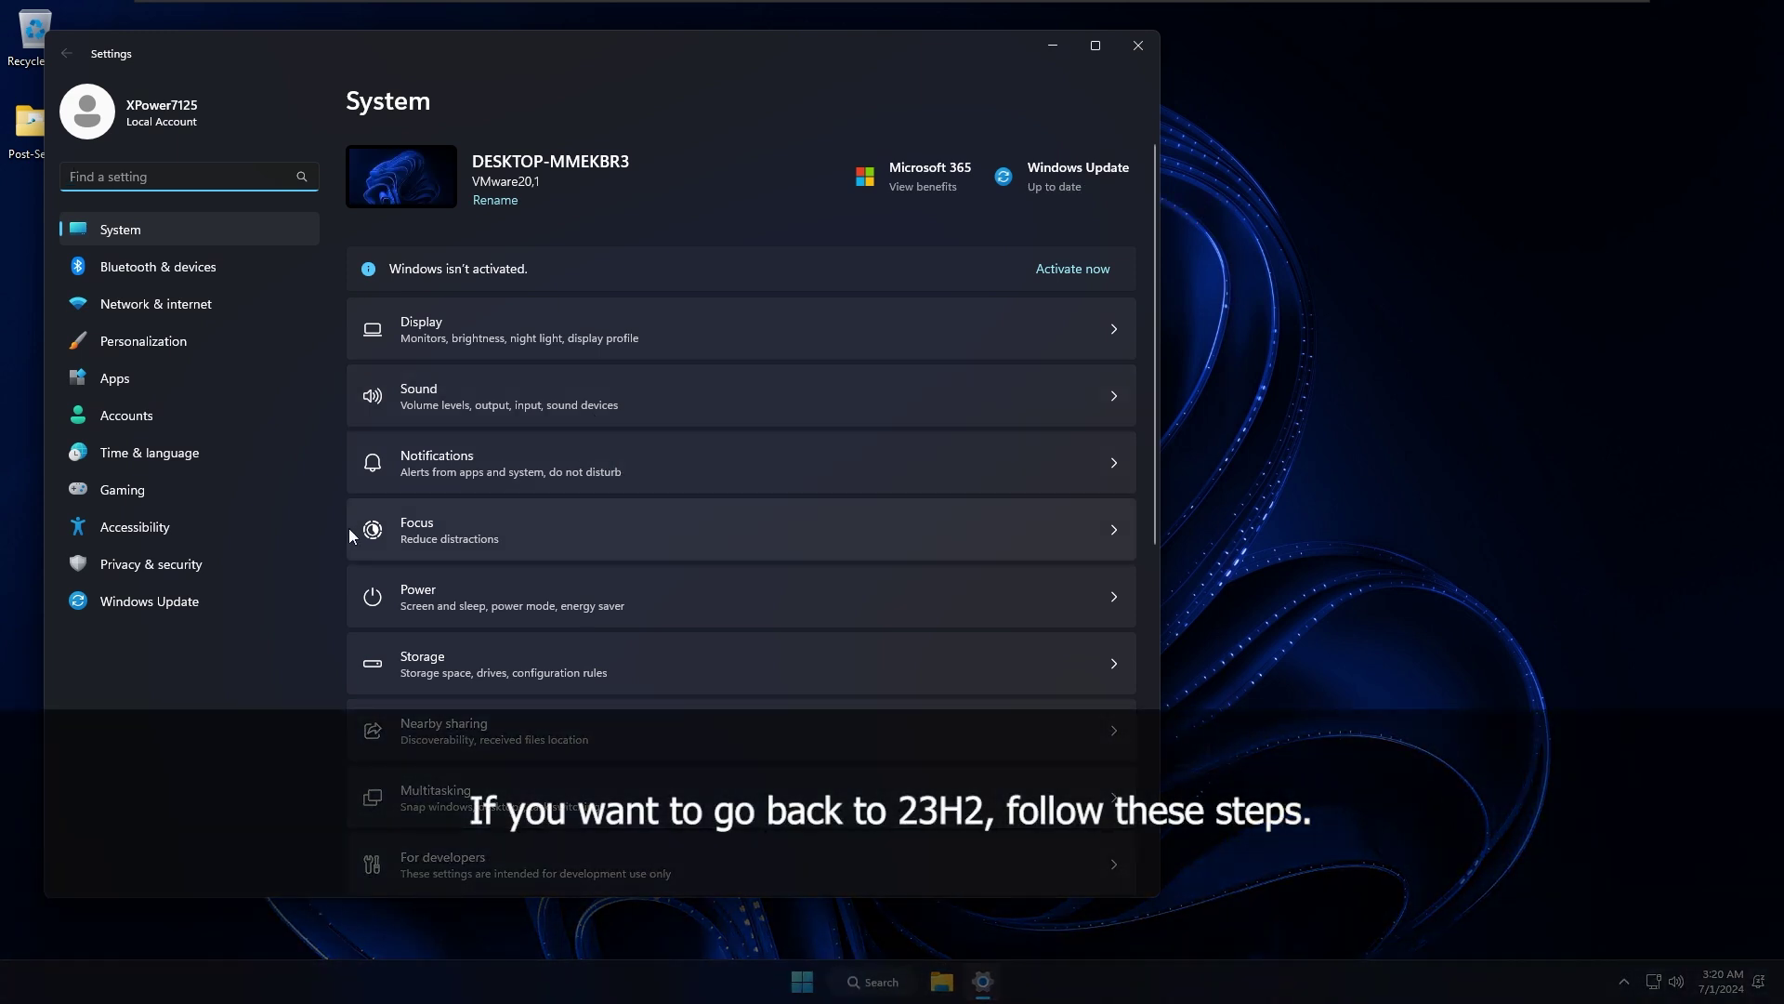
{"action": "left_click", "coordinate": [256, 606]}
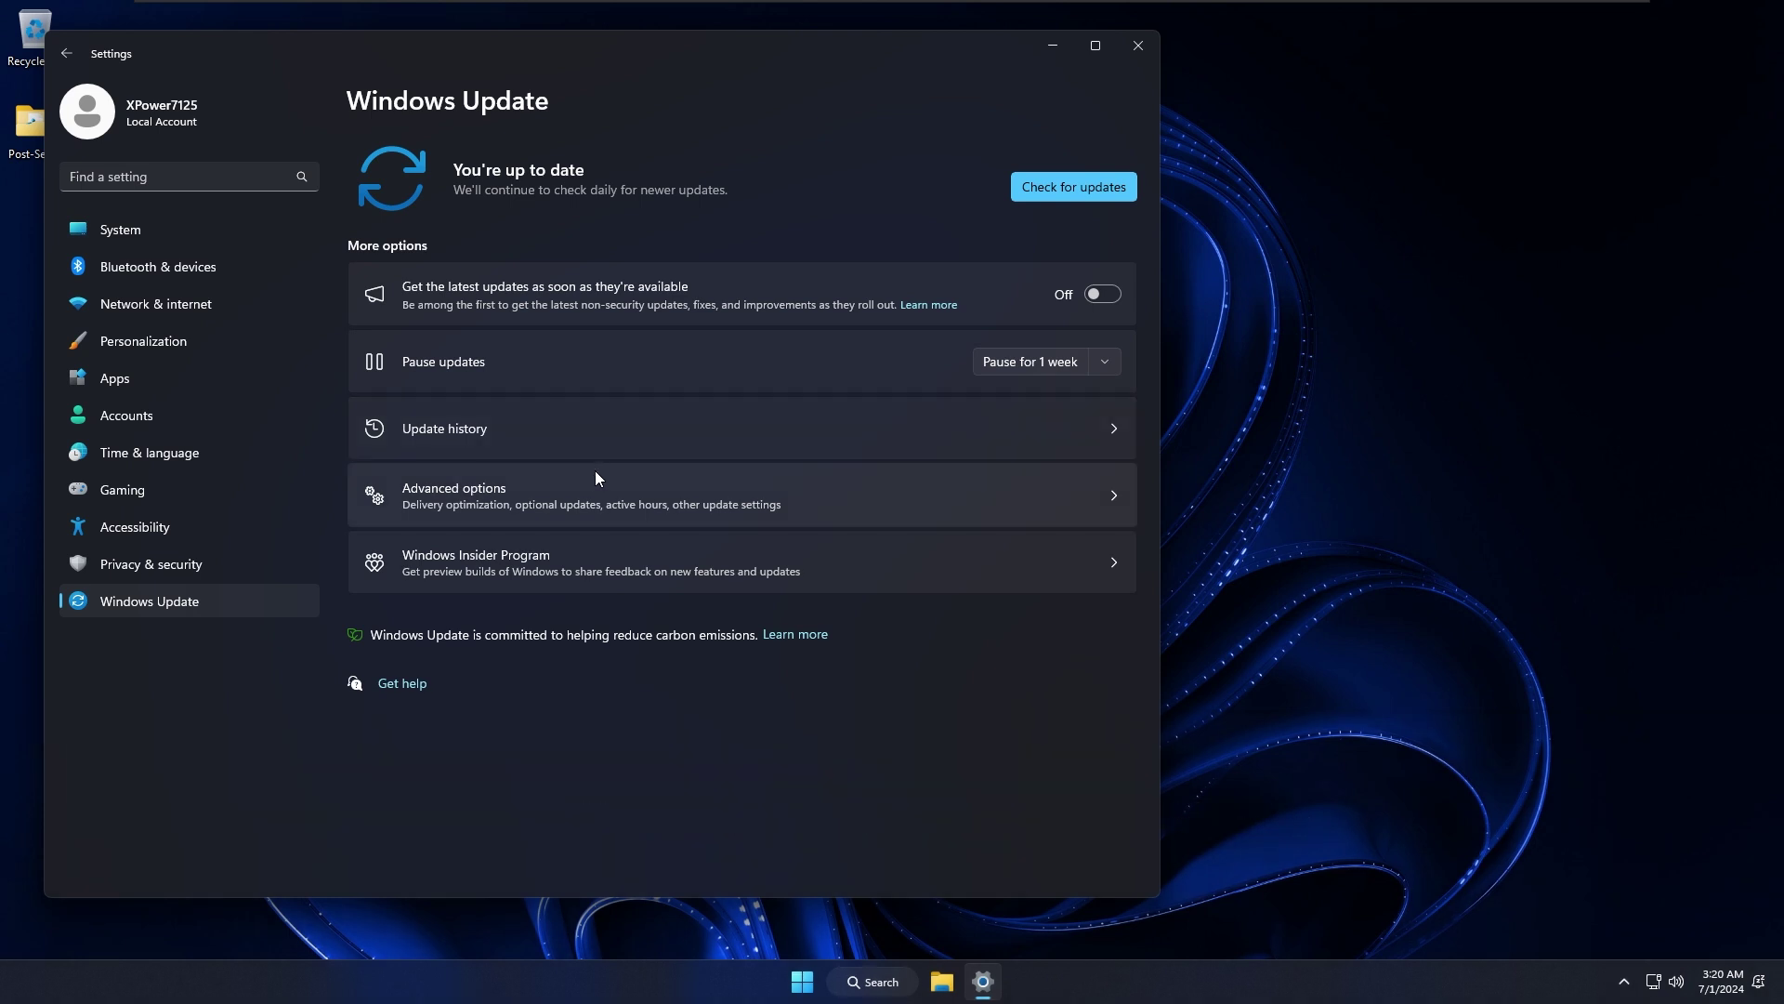
{"action": "left_click", "coordinate": [593, 485]}
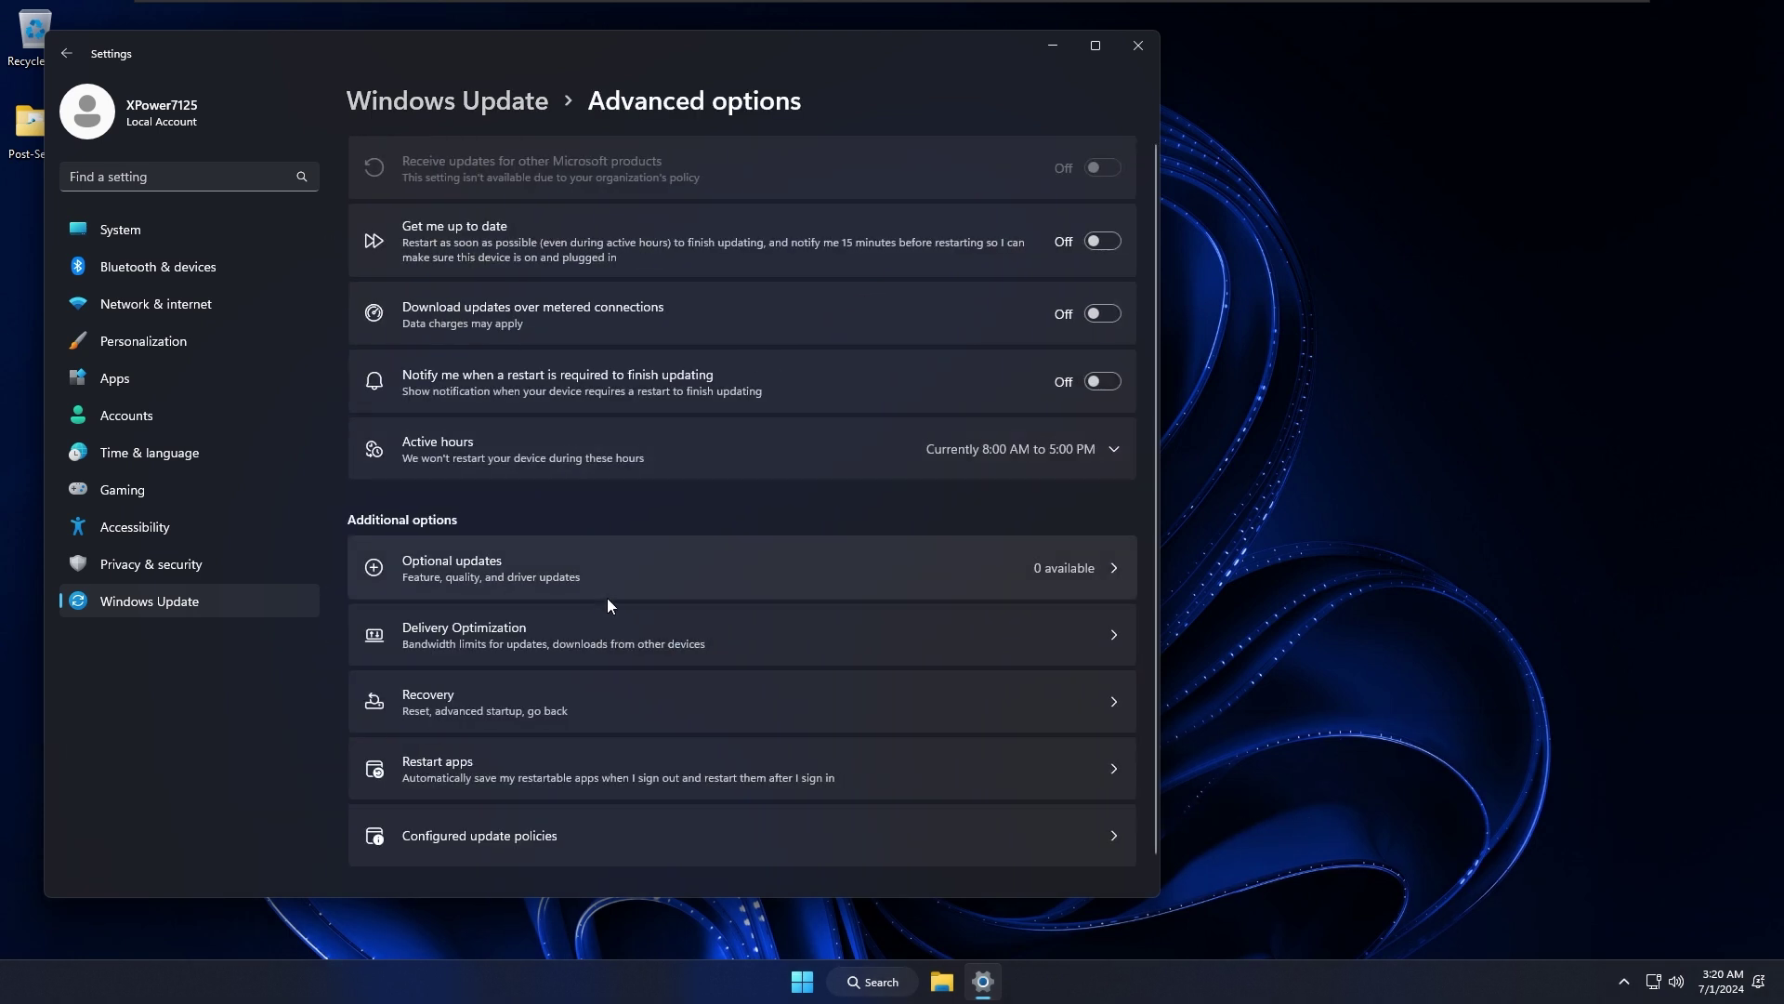
{"action": "scroll", "coordinate": [594, 677], "scroll_direction": "down", "scroll_amount": 1}
{"action": "left_click", "coordinate": [578, 689]}
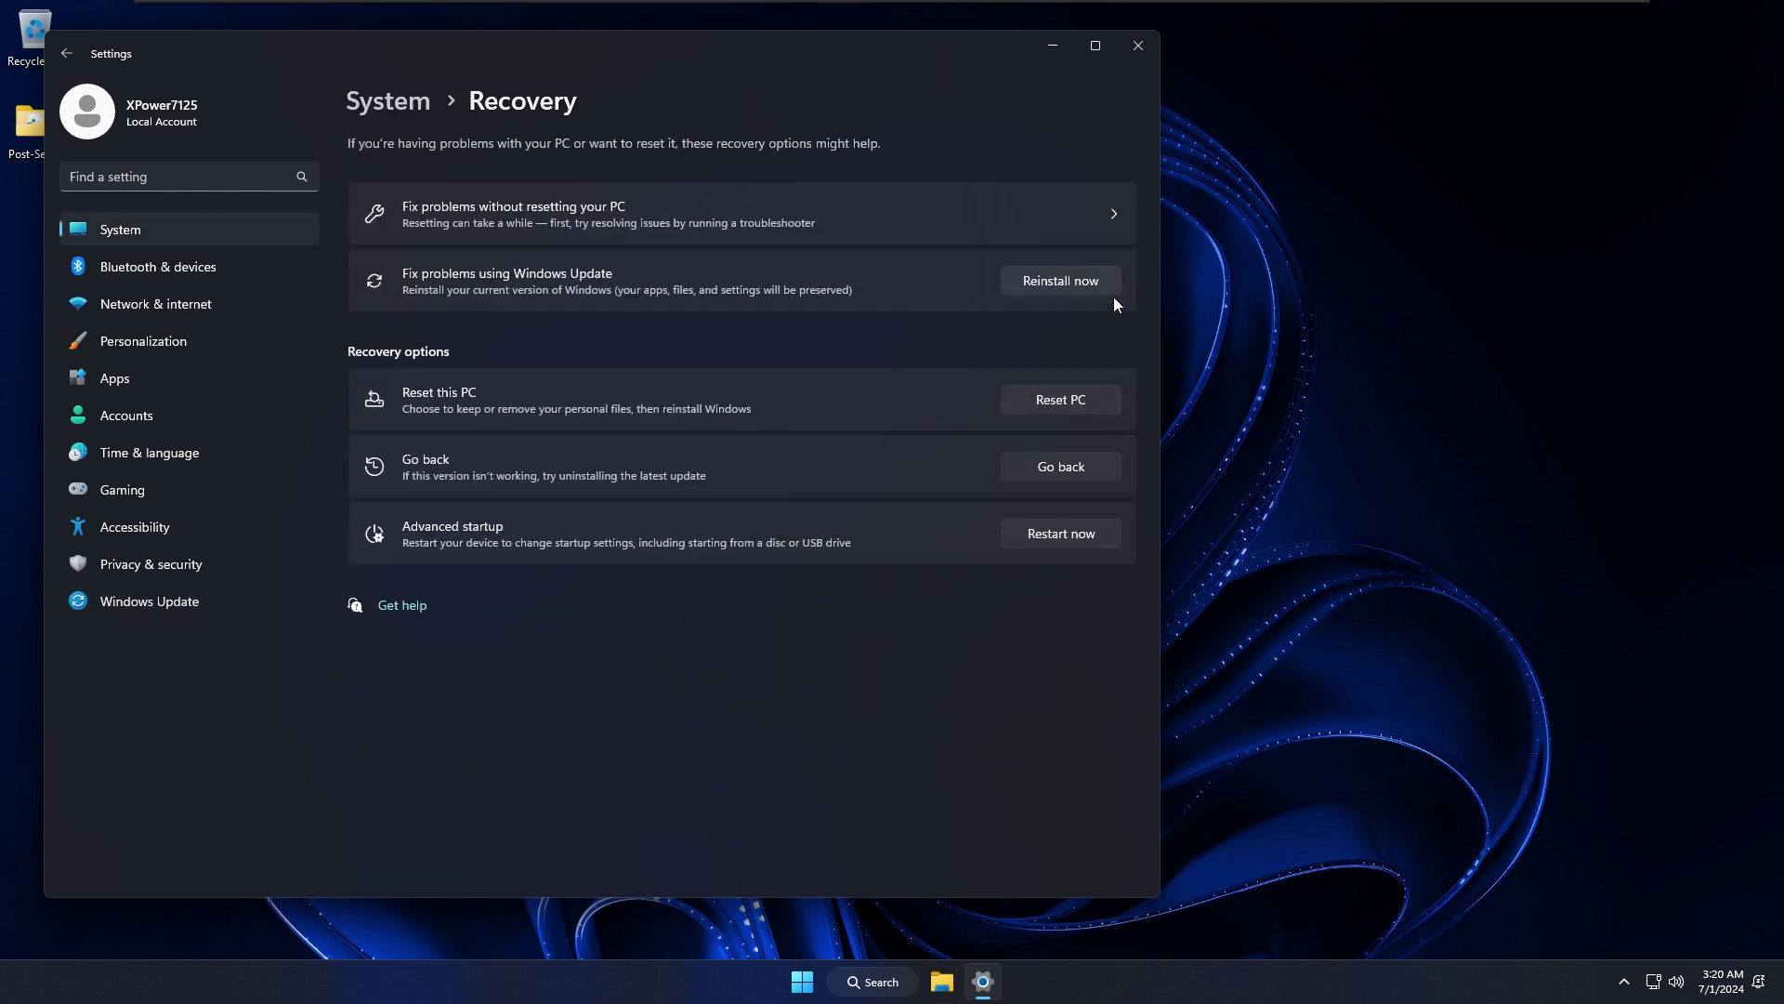
Step: Roll Windows back to the earlier build from the recovery options, declining the check for updates
{"action": "left_click", "coordinate": [1104, 463]}
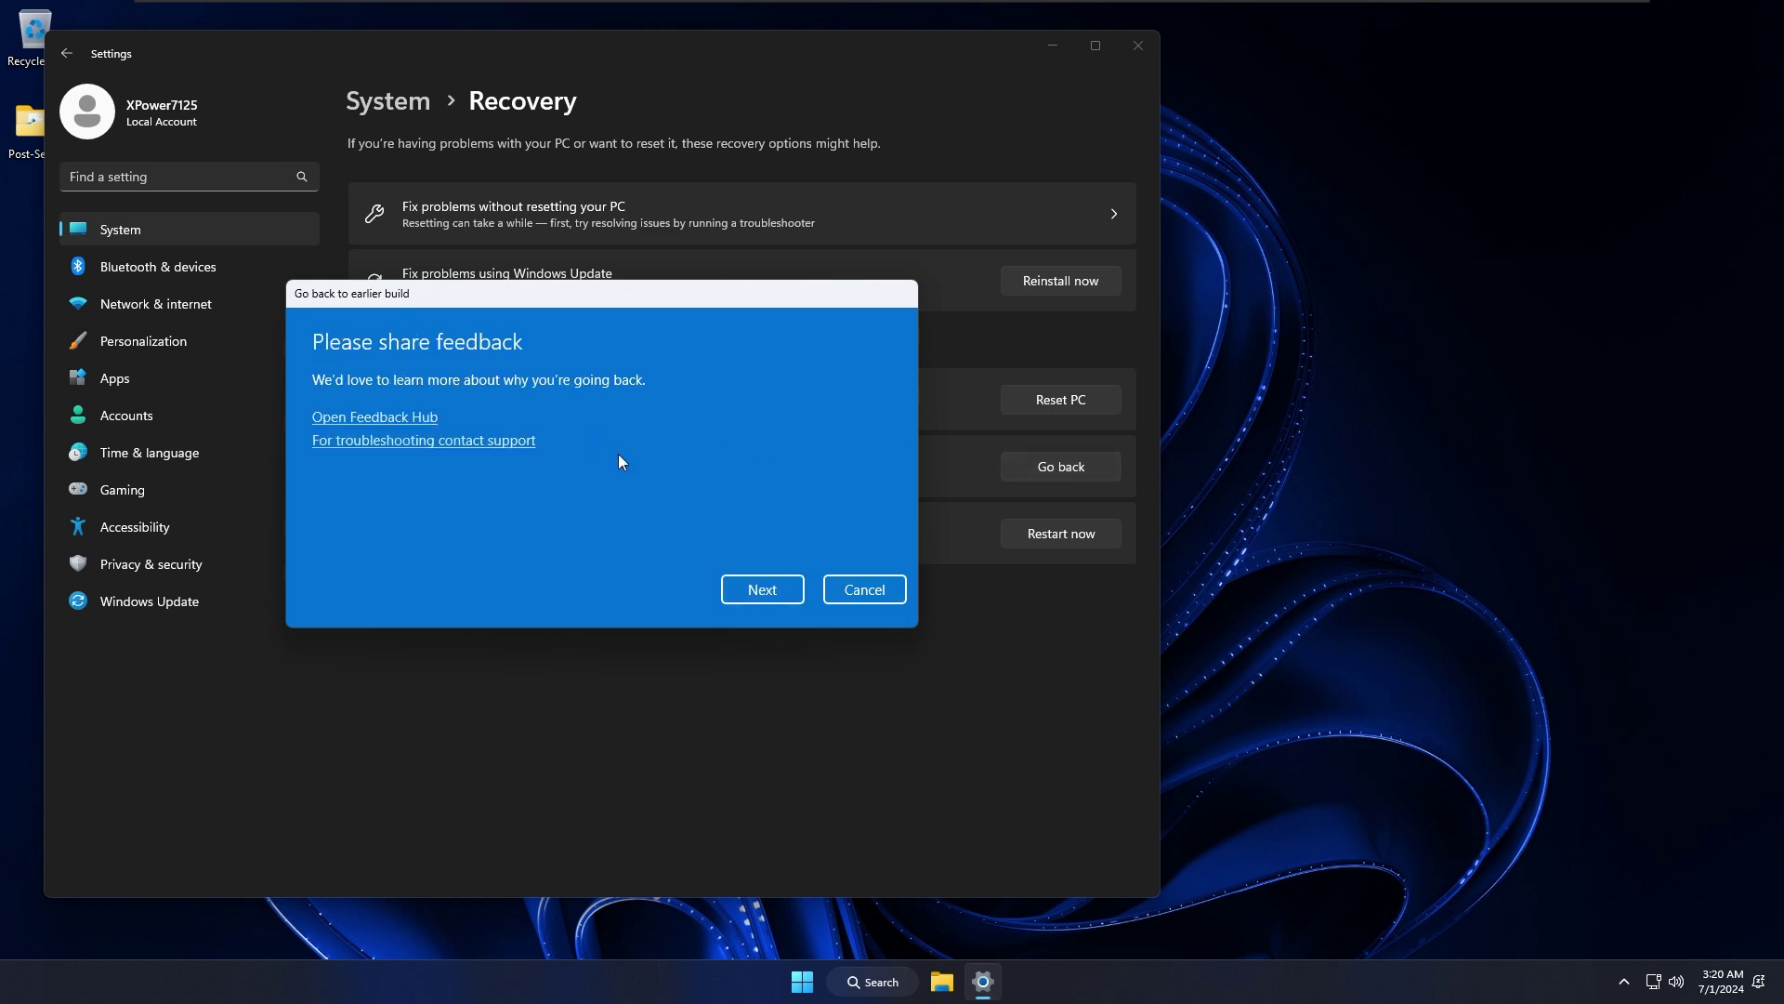
{"action": "left_click", "coordinate": [763, 587]}
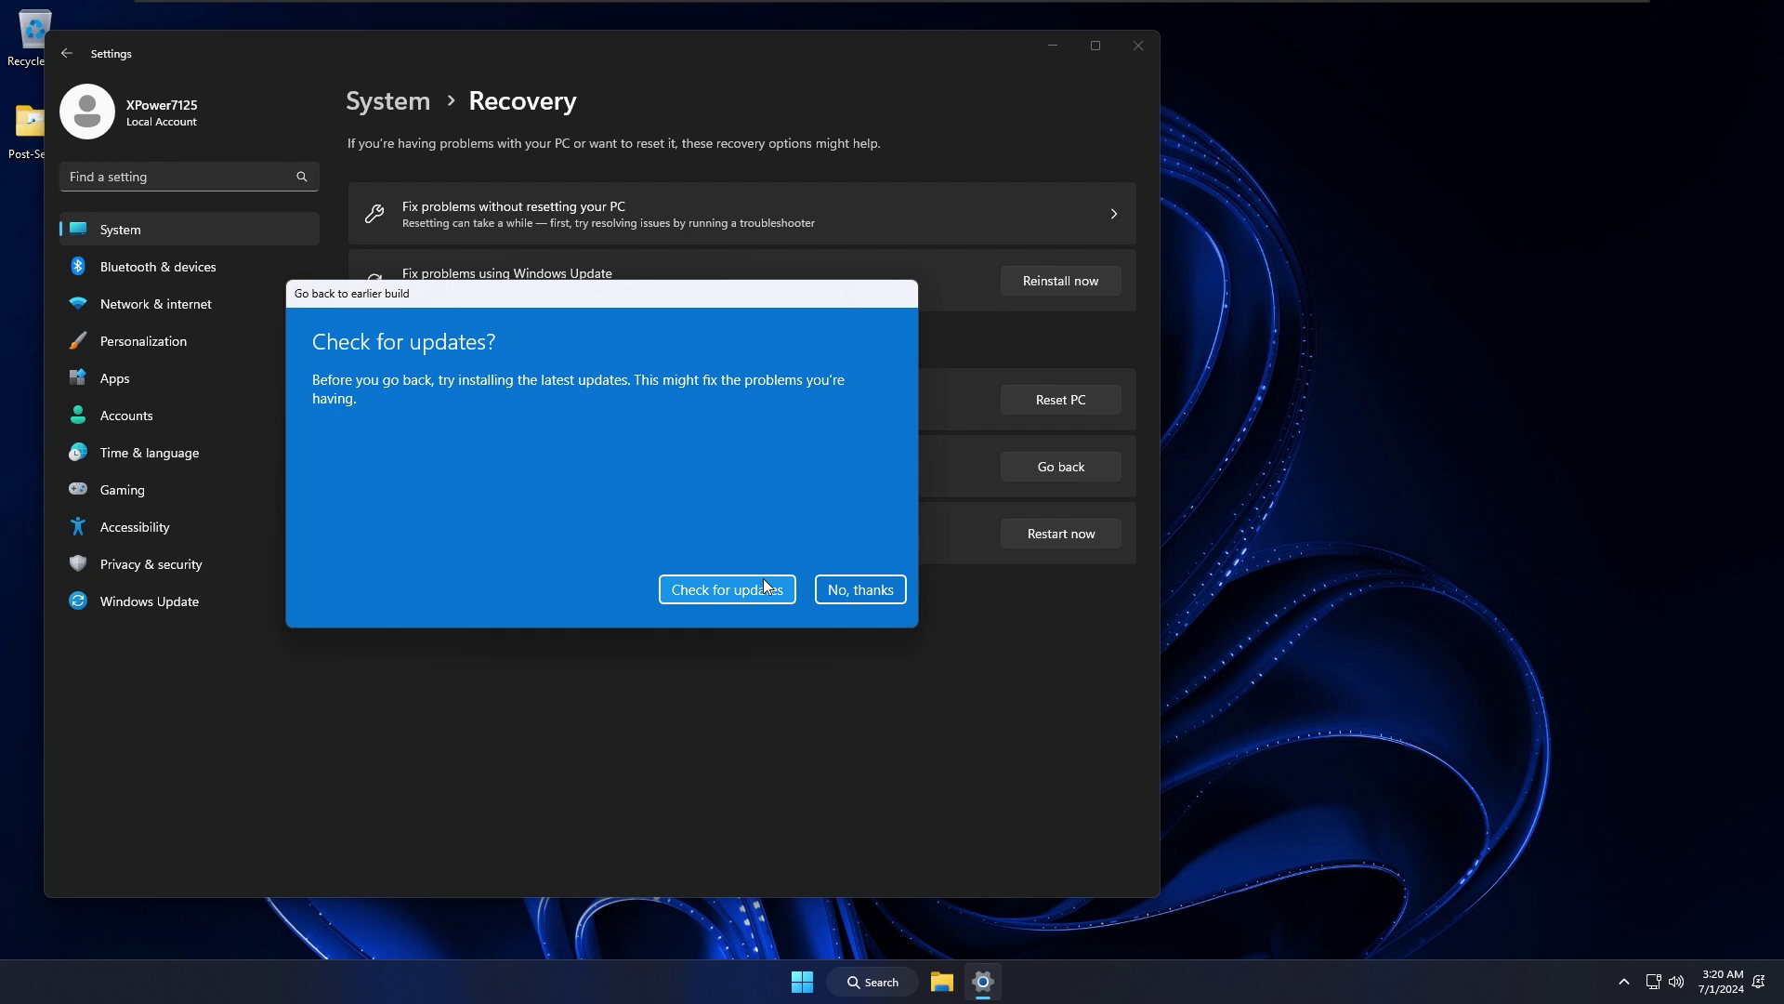
{"action": "left_click", "coordinate": [857, 589]}
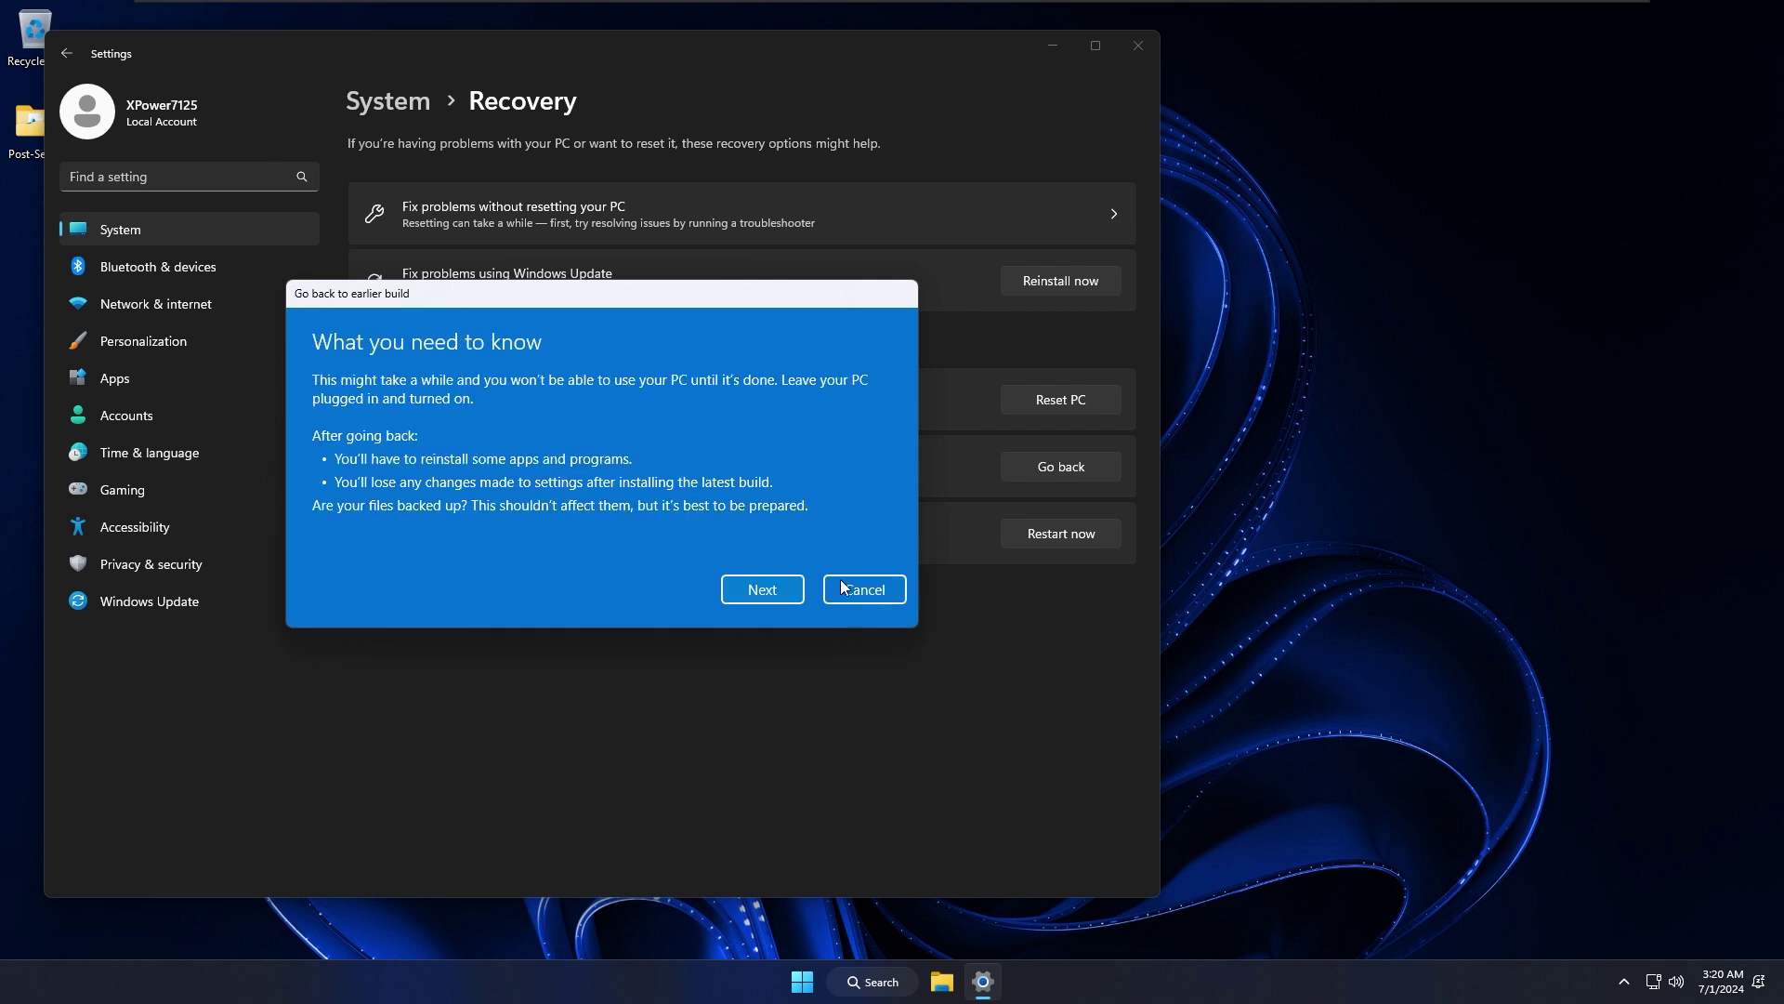
{"action": "left_click", "coordinate": [792, 593]}
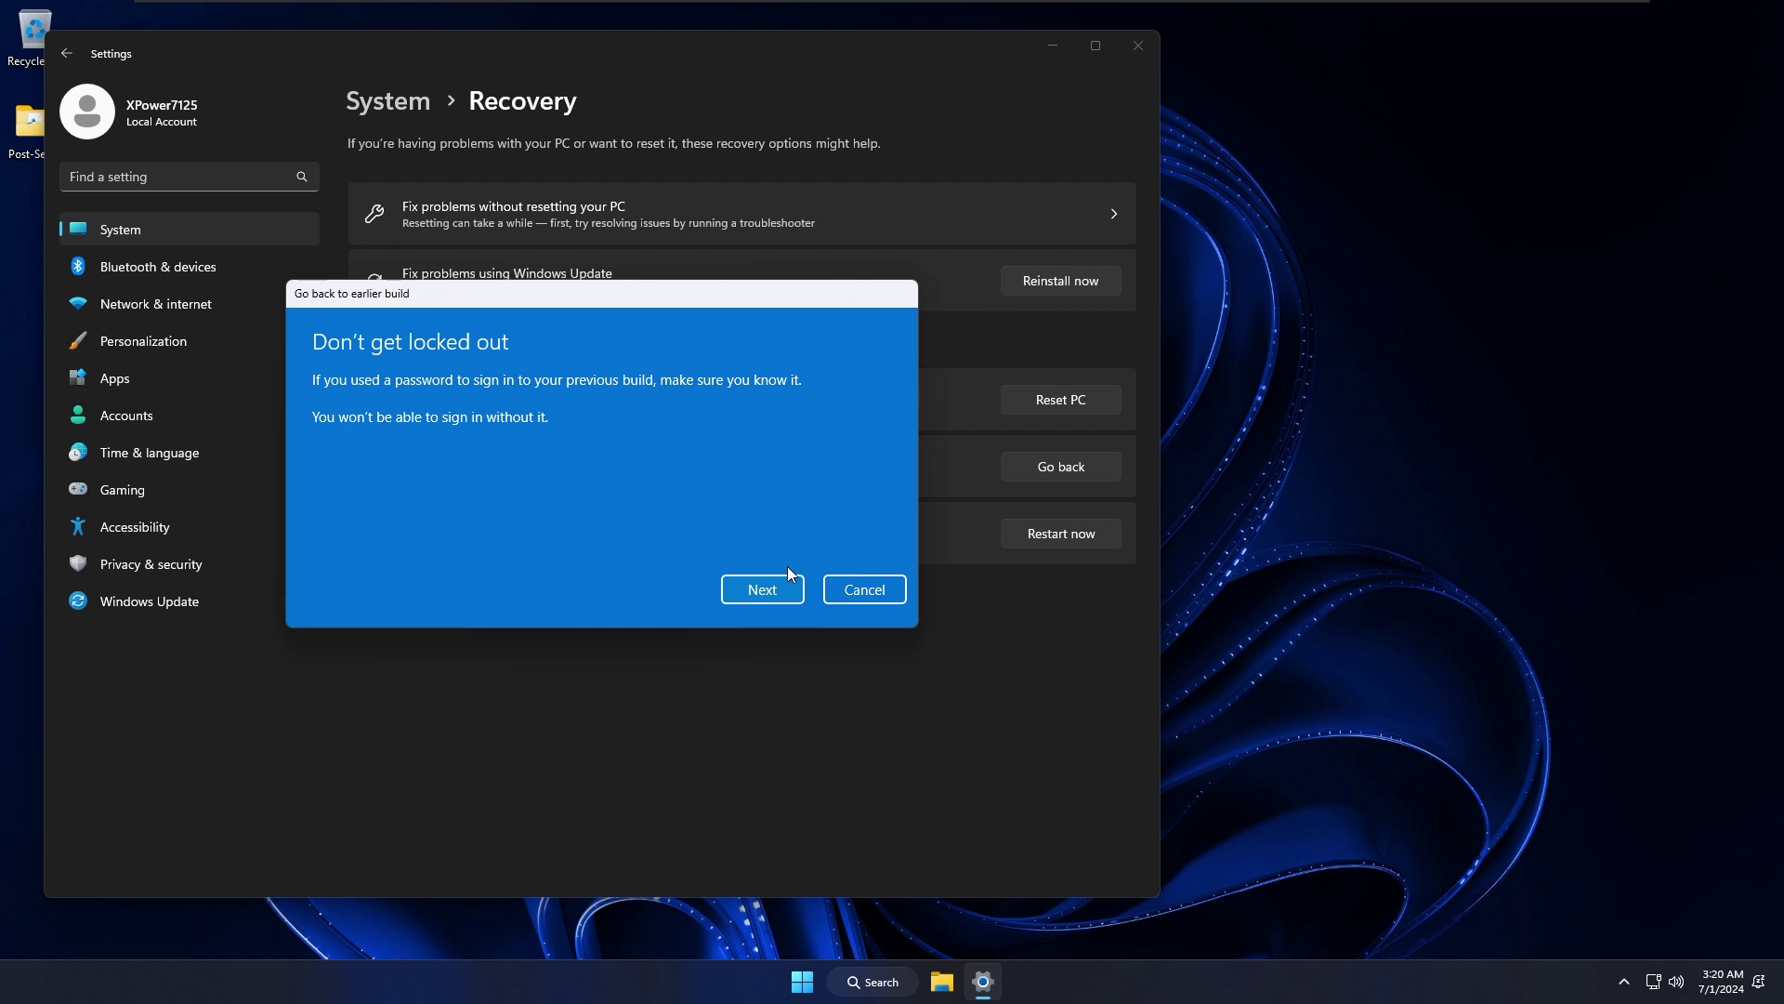
{"action": "left_click", "coordinate": [779, 590]}
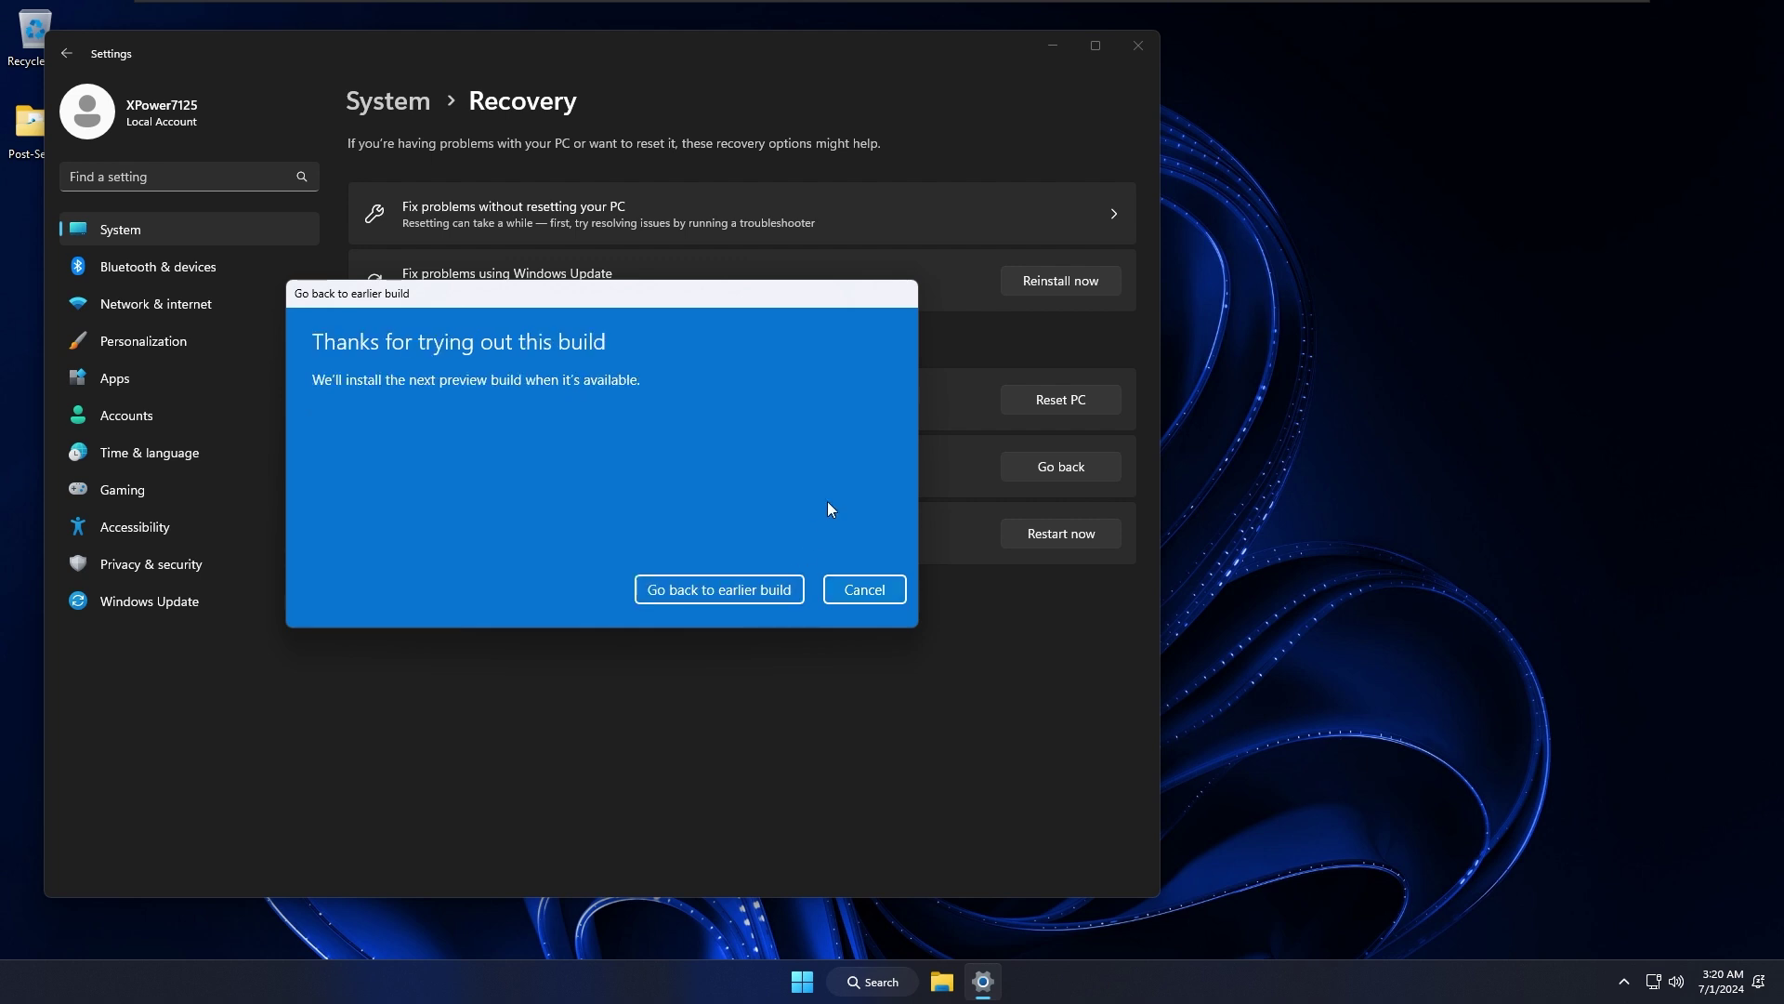
{"action": "left_click", "coordinate": [729, 594]}
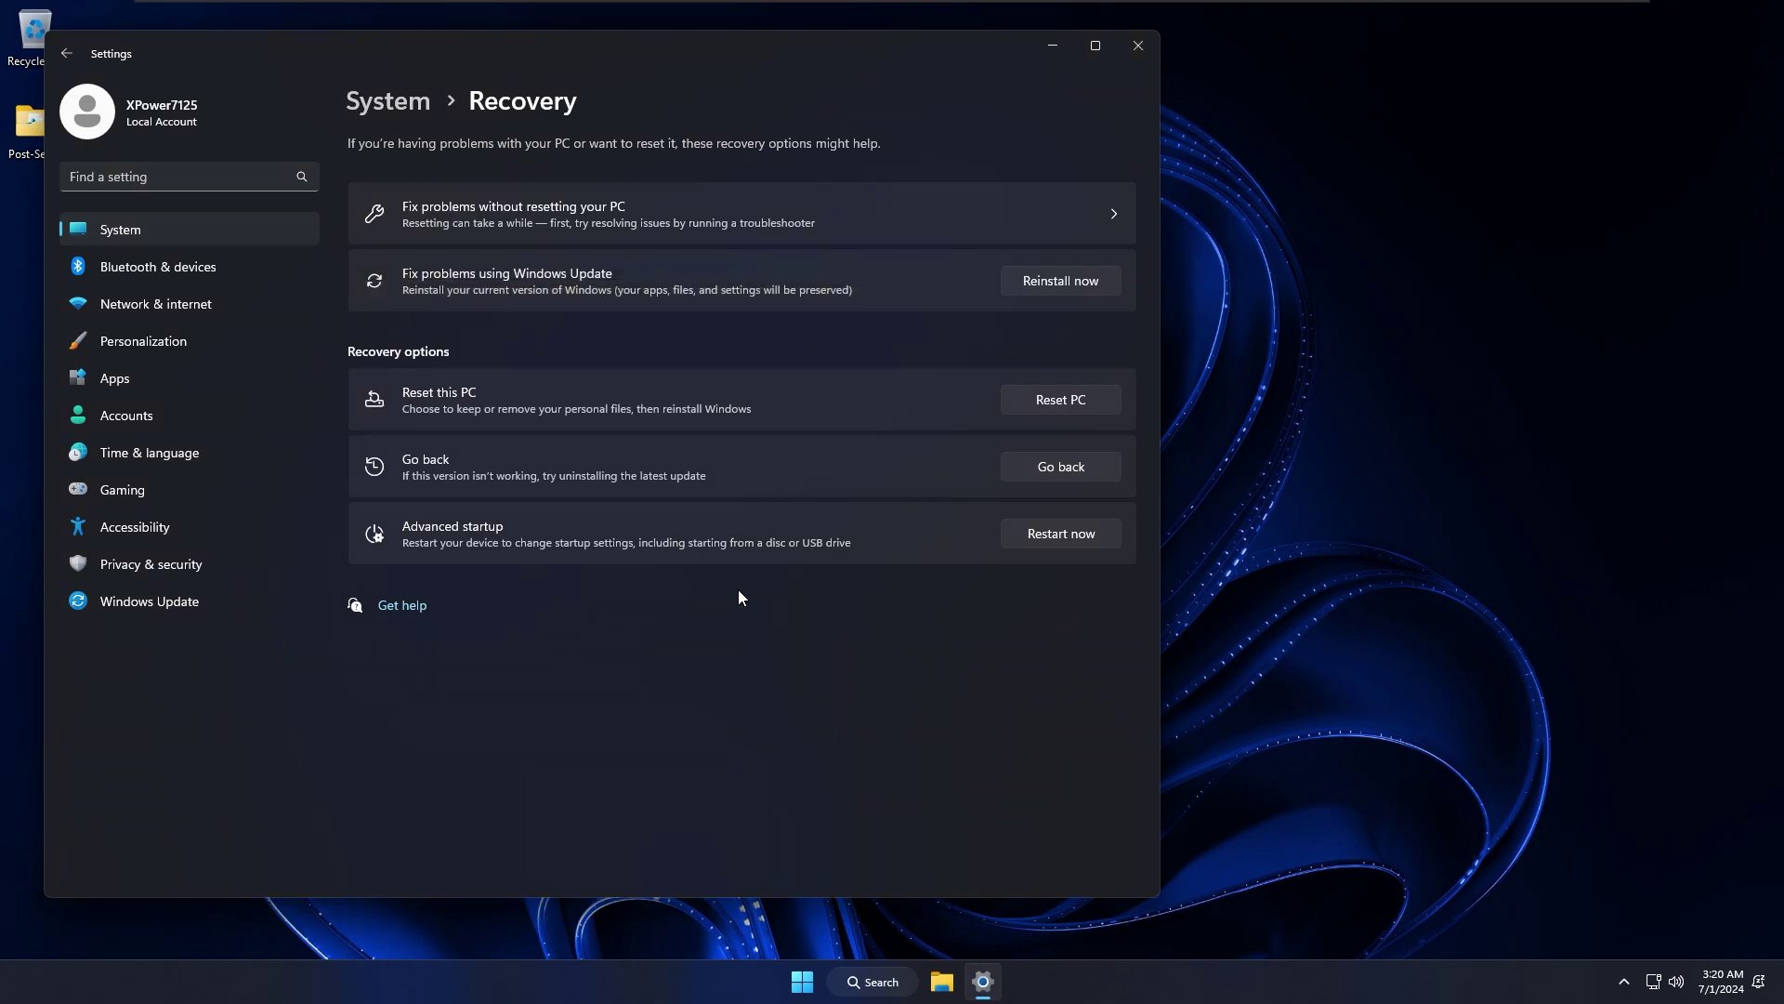